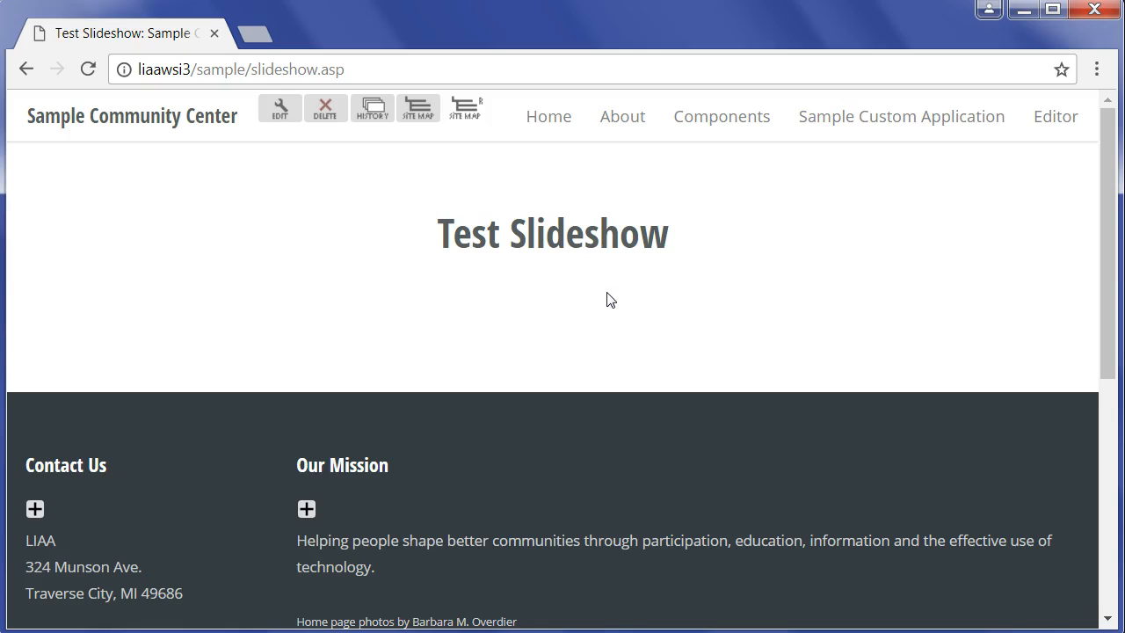
- Open the Slideshow Manager from the site manager component tools in the editor profile
{"action": "left_click", "coordinate": [1055, 132]}
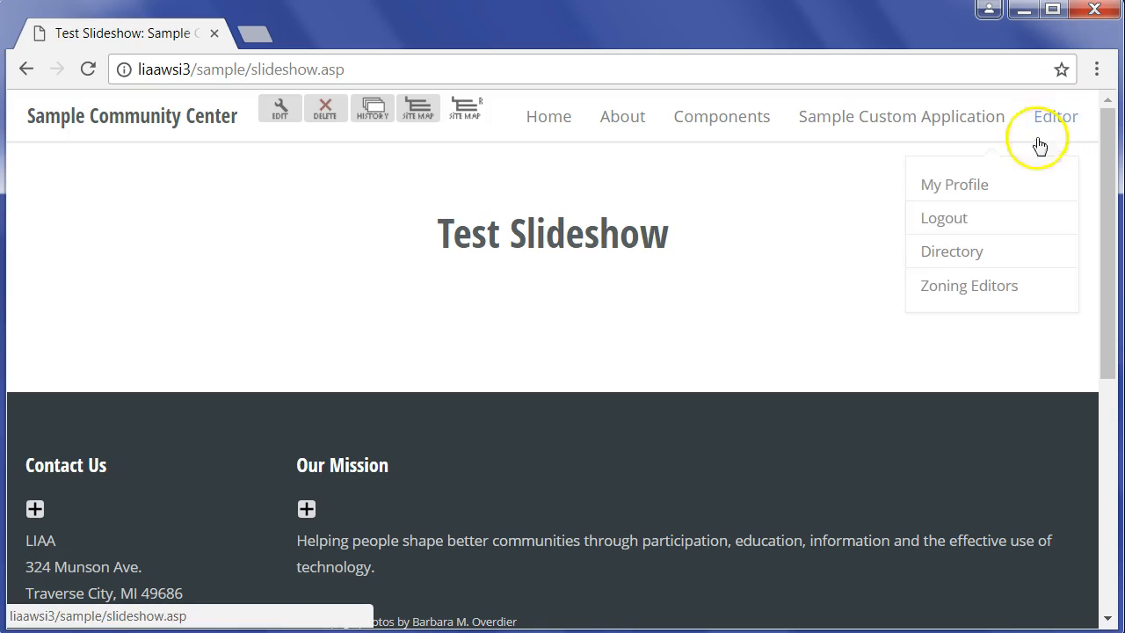
{"action": "left_click", "coordinate": [956, 187]}
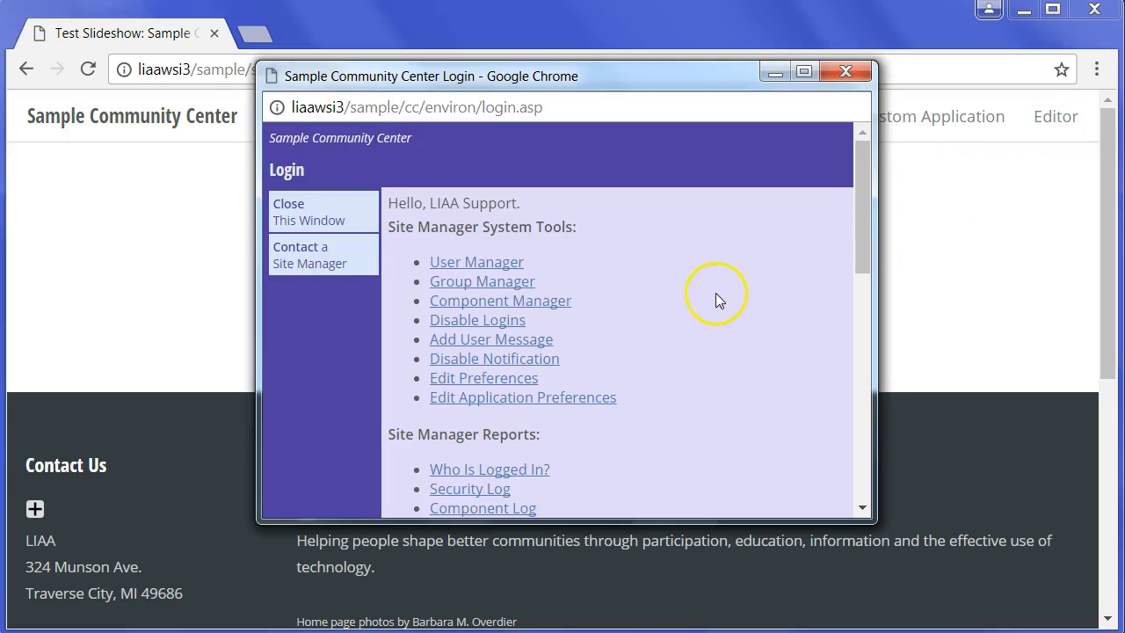
{"action": "scroll", "coordinate": [688, 282], "scroll_direction": "down", "scroll_amount": 4}
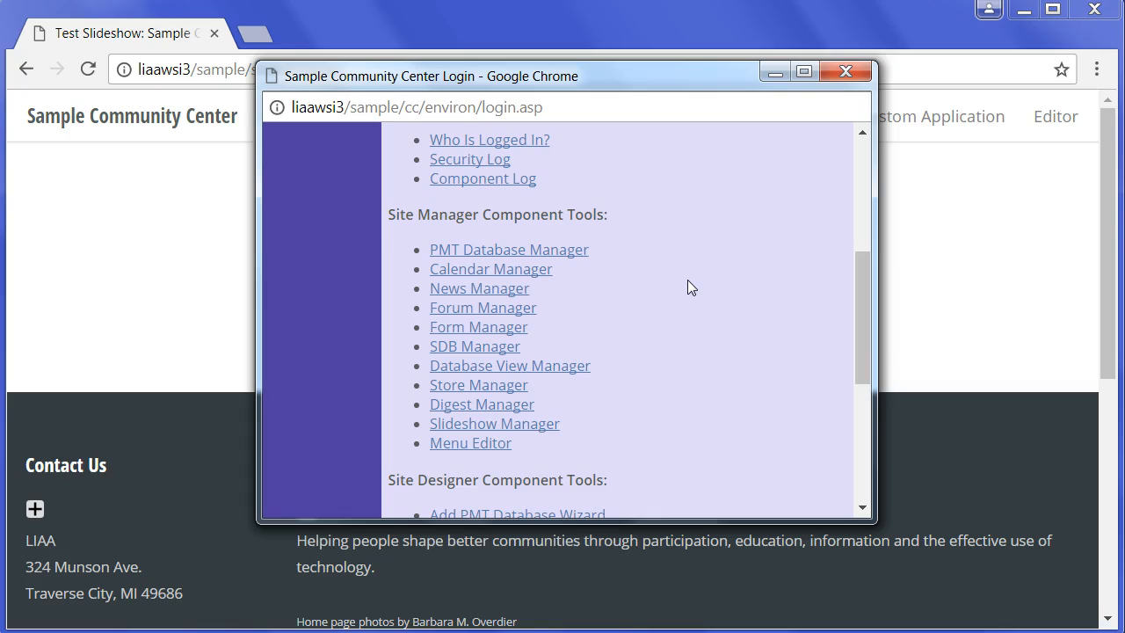
{"action": "left_click", "coordinate": [526, 426]}
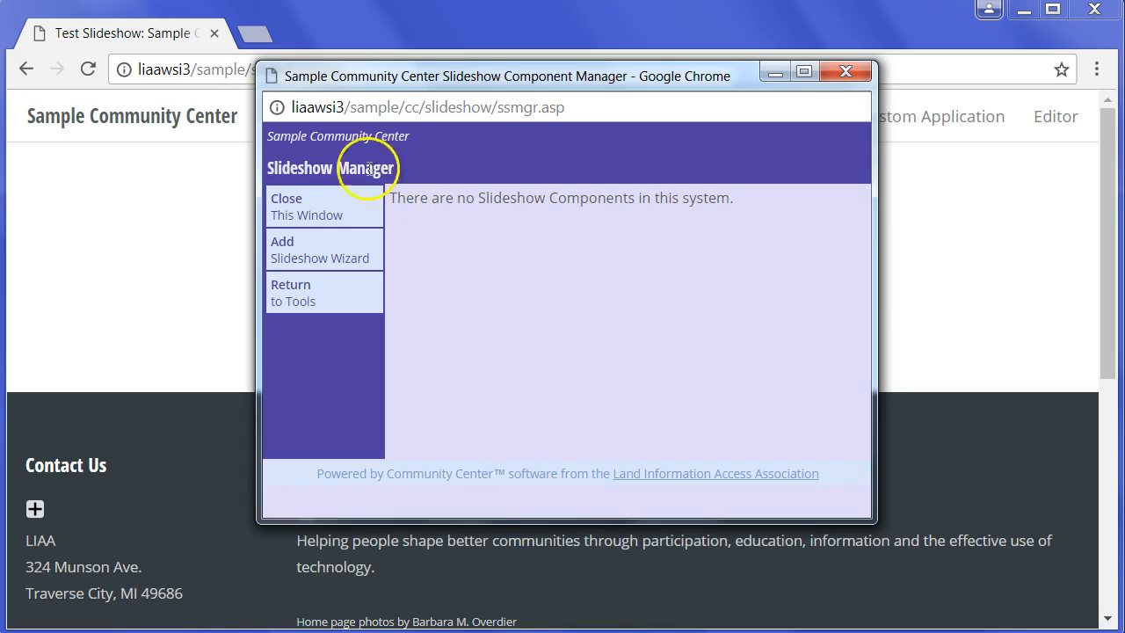
- Start the Add Slideshow Wizard and name the new slideshow Test Slideshow
{"action": "left_click", "coordinate": [282, 250]}
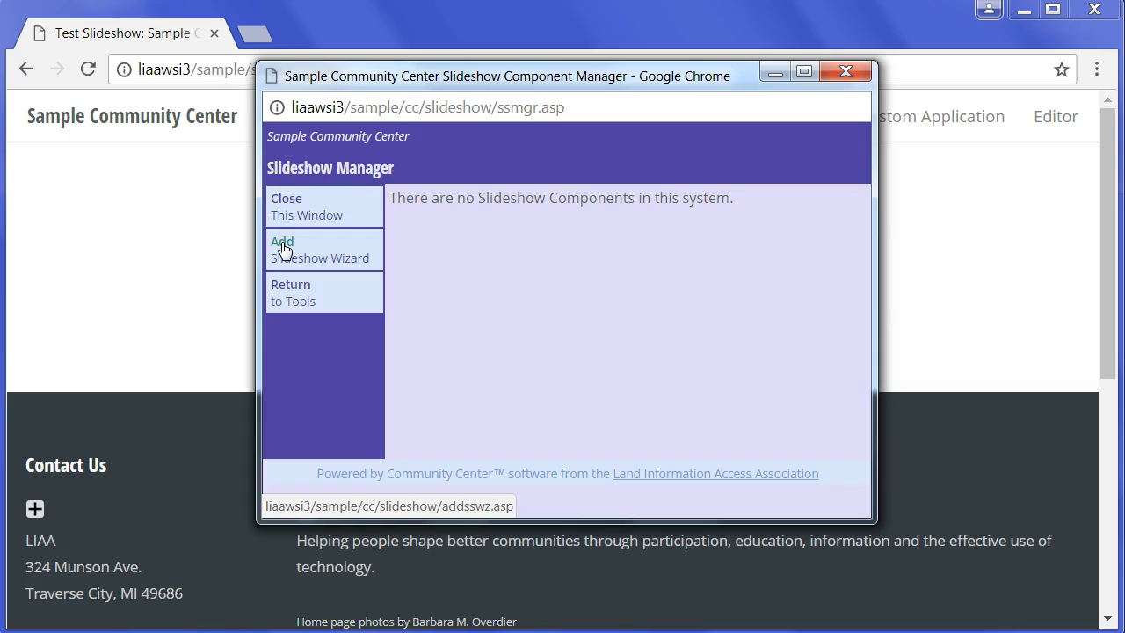
{"action": "left_click", "coordinate": [545, 220]}
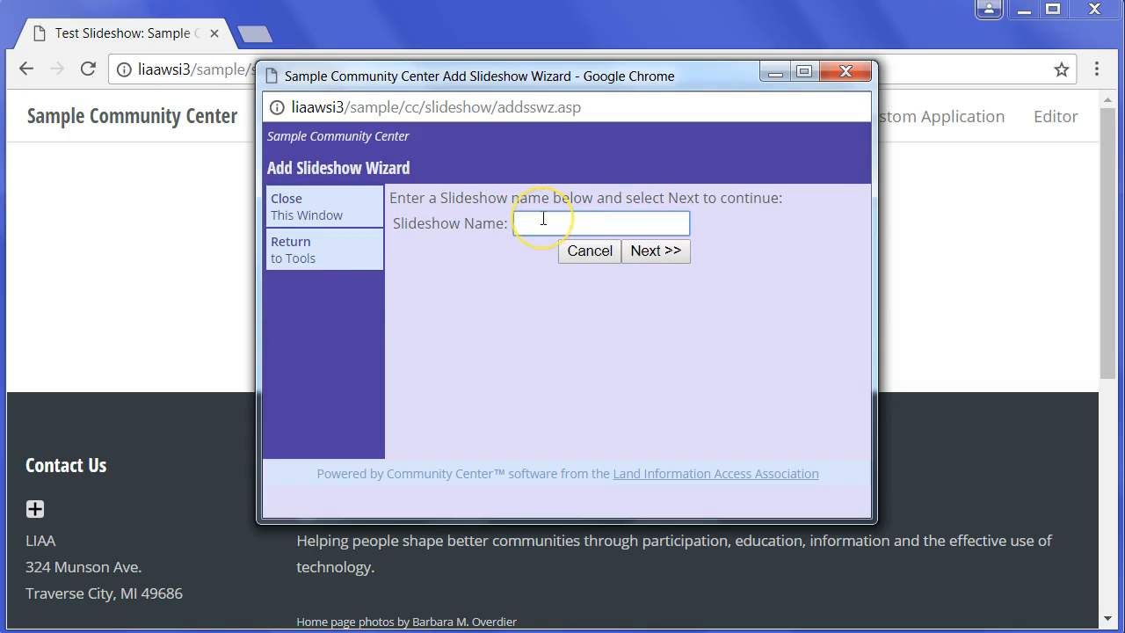
{"action": "type", "text": "Test S"}
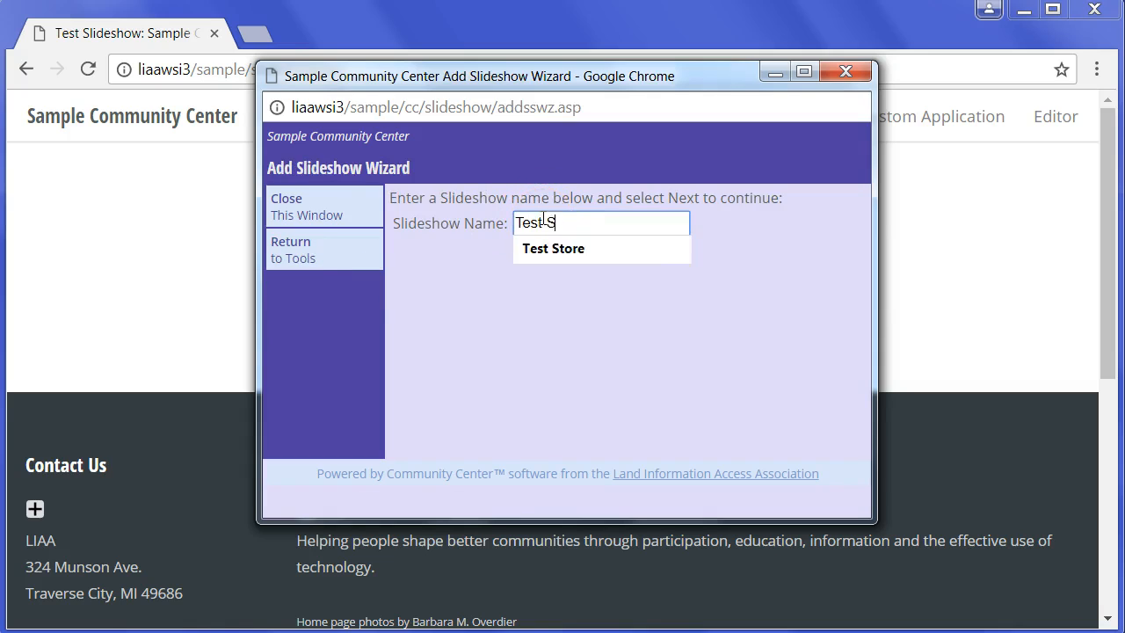
{"action": "type", "text": "lideshow"}
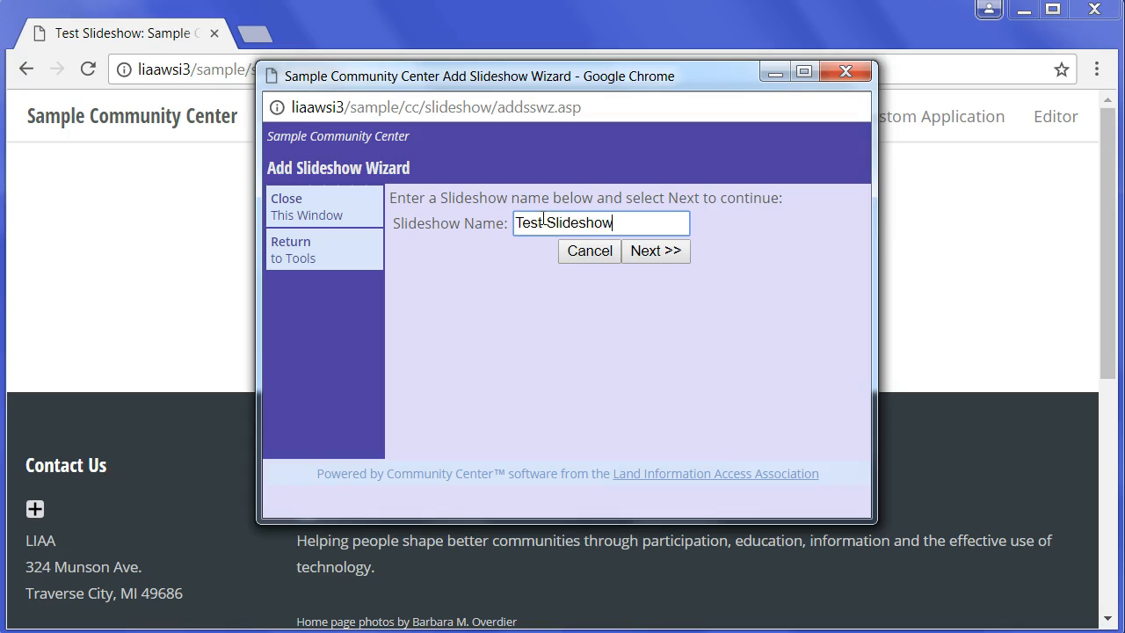
{"action": "left_click", "coordinate": [652, 257]}
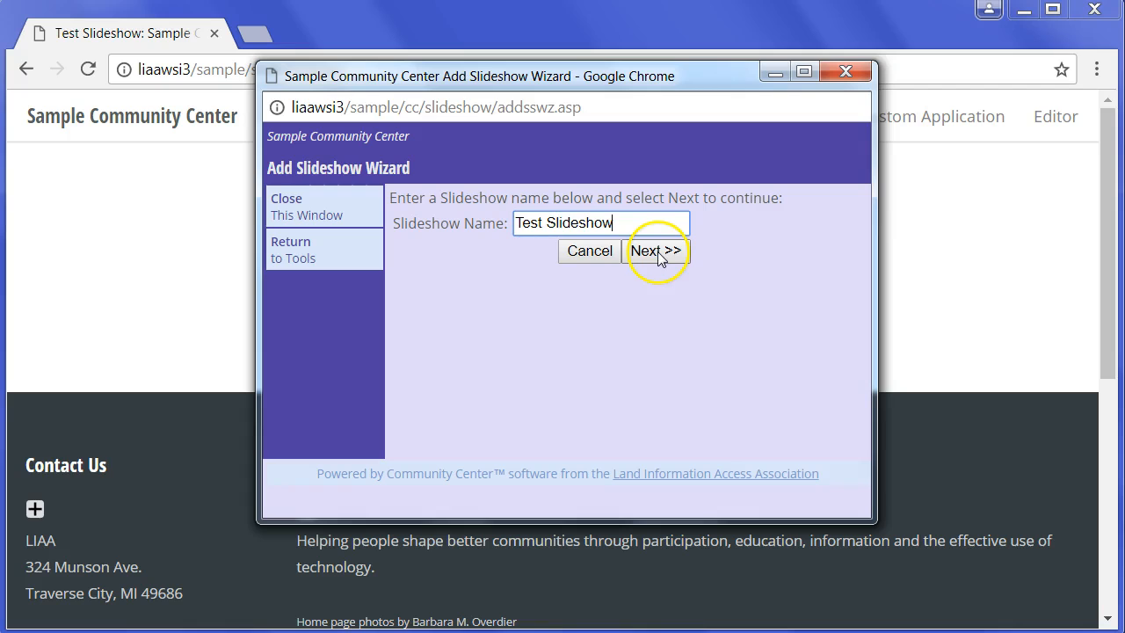
{"action": "left_click", "coordinate": [657, 251]}
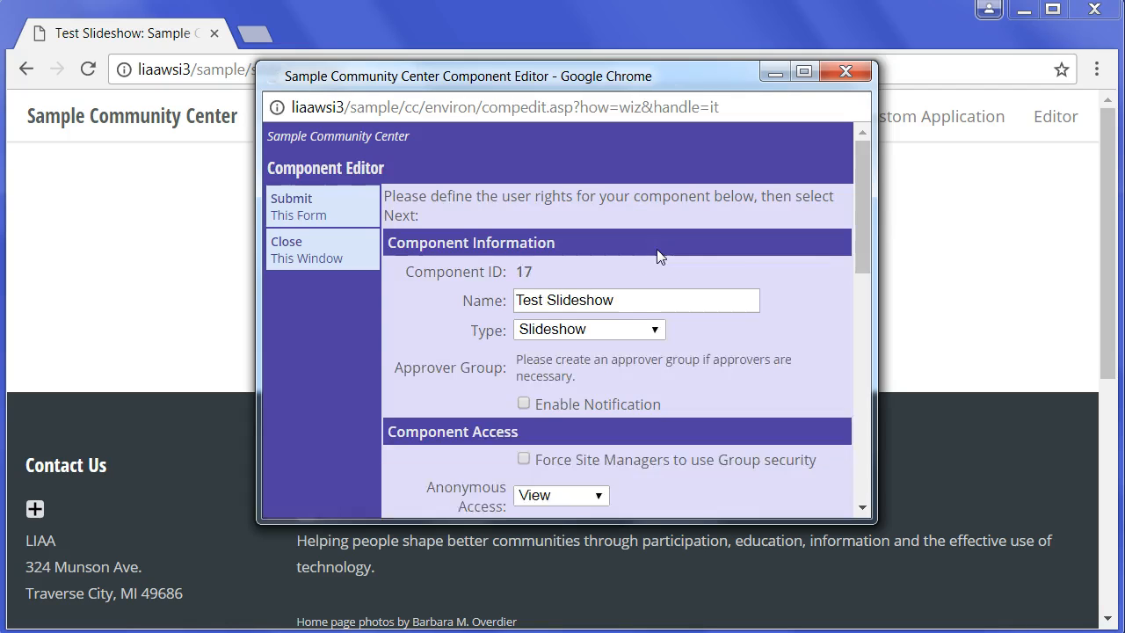
- Accept the default user rights for the Test Slideshow component and continue to its preferences
{"action": "scroll", "coordinate": [791, 277], "scroll_direction": "down", "scroll_amount": 10}
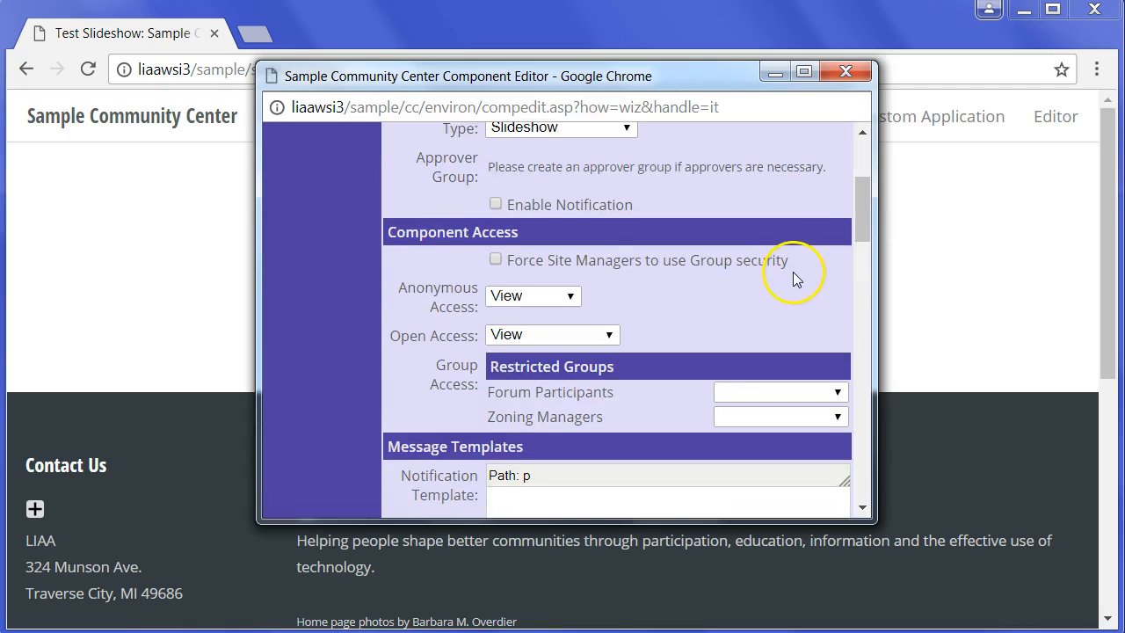
{"action": "scroll", "coordinate": [794, 274], "scroll_direction": "down", "scroll_amount": 8}
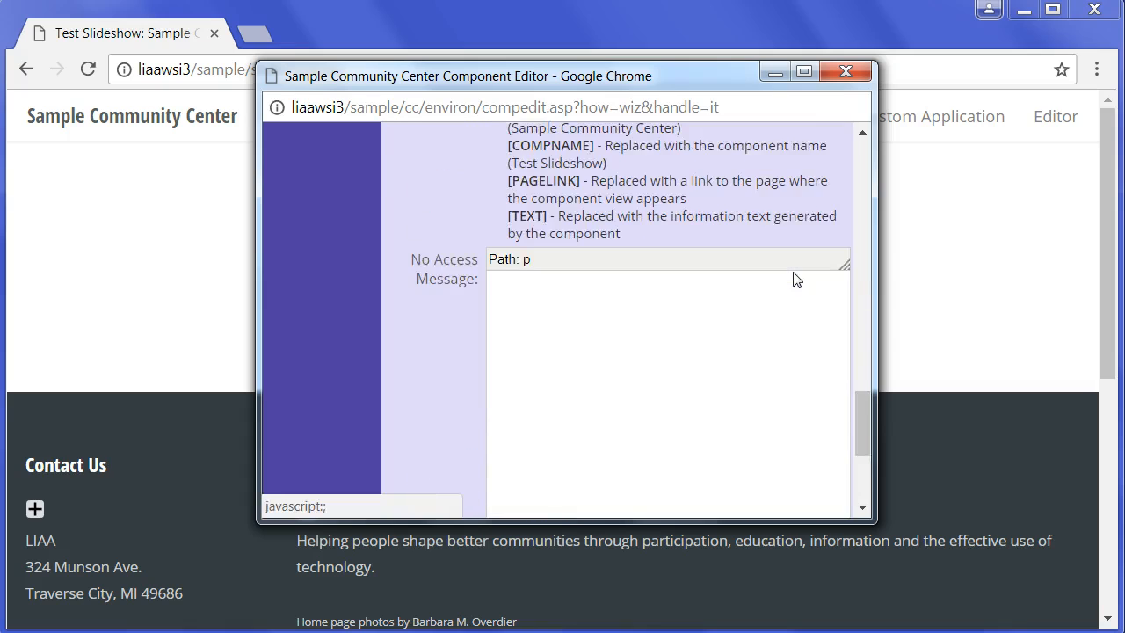
{"action": "left_click", "coordinate": [793, 462]}
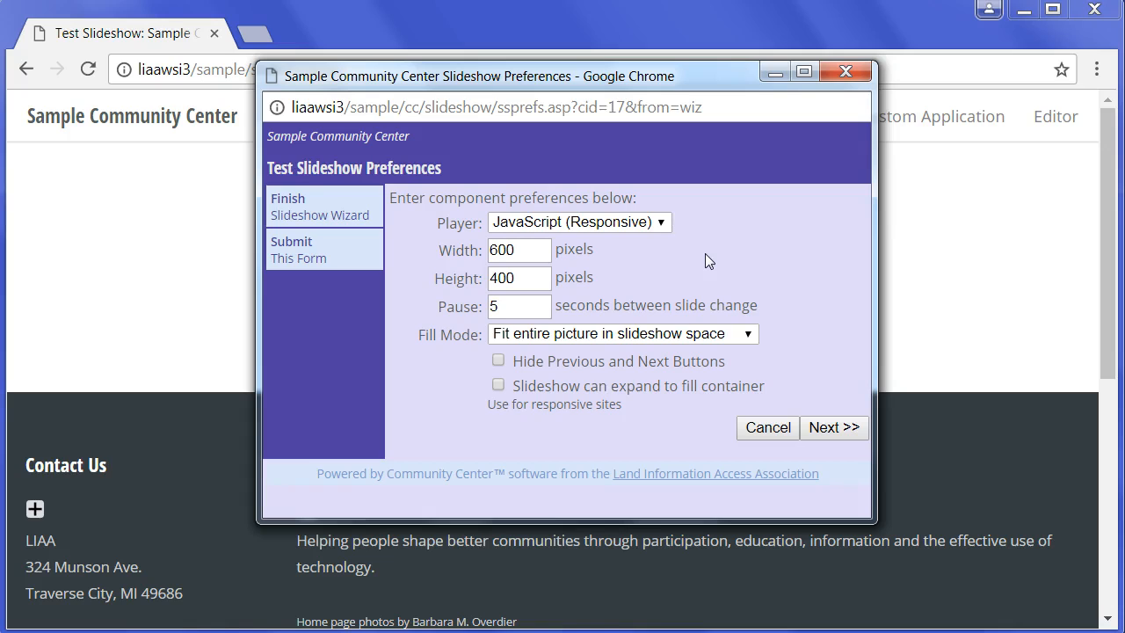
- Choose the JavaScript (Responsive) player and the fill mode "Fit entire picture in slideshow space" for the slideshow
{"action": "left_click", "coordinate": [662, 225]}
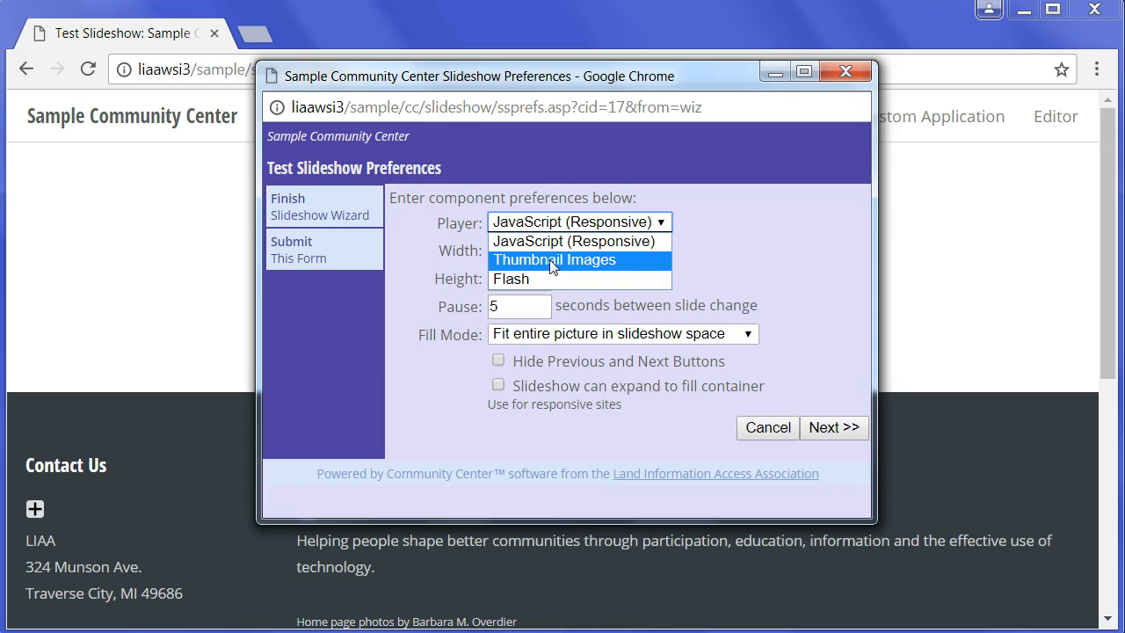
{"action": "left_click", "coordinate": [523, 281]}
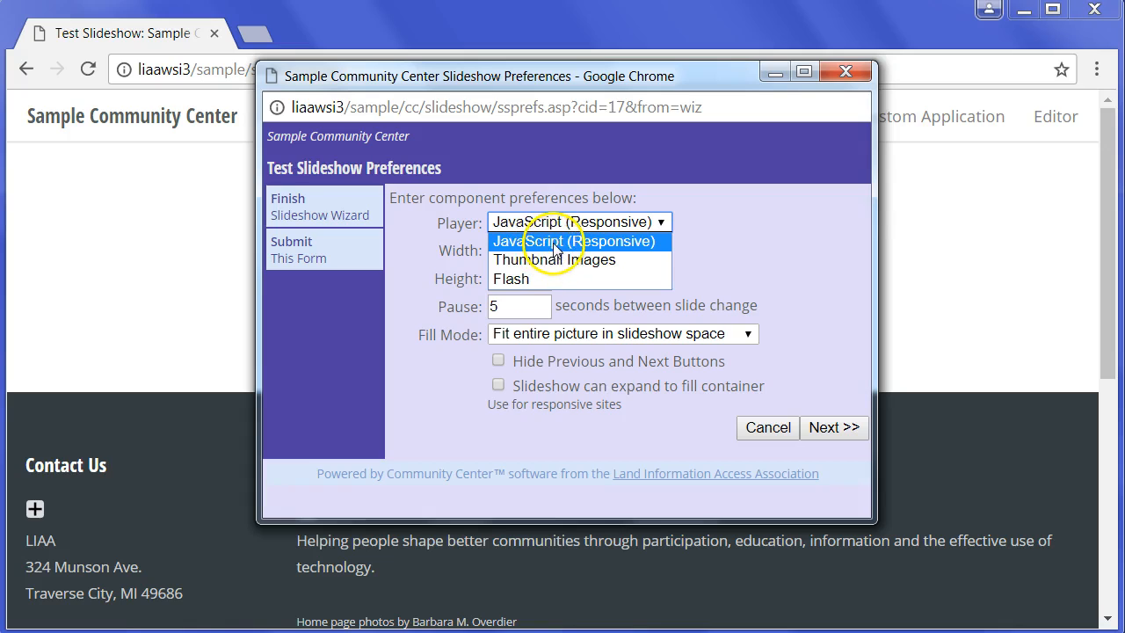
{"action": "left_click", "coordinate": [520, 240]}
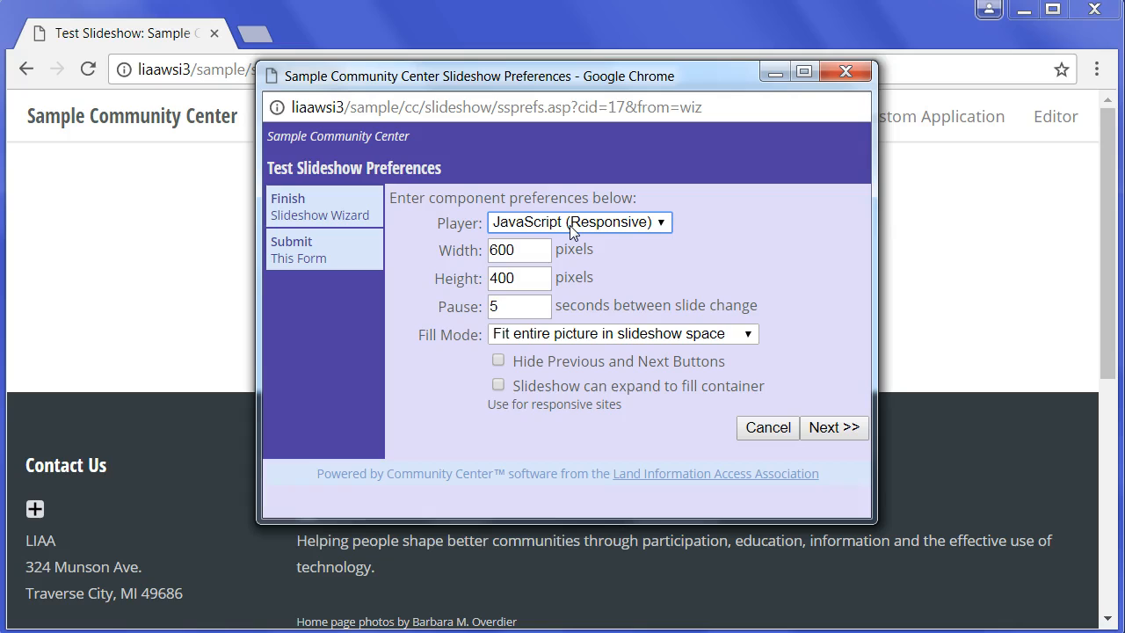
{"action": "left_click", "coordinate": [571, 337]}
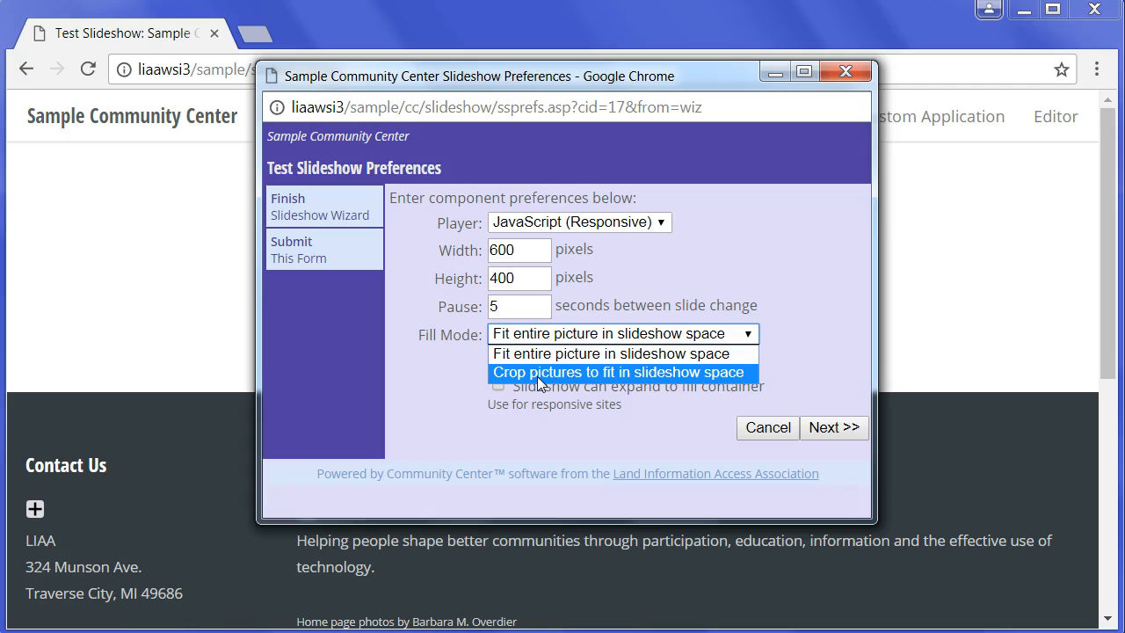
{"action": "left_click", "coordinate": [567, 361]}
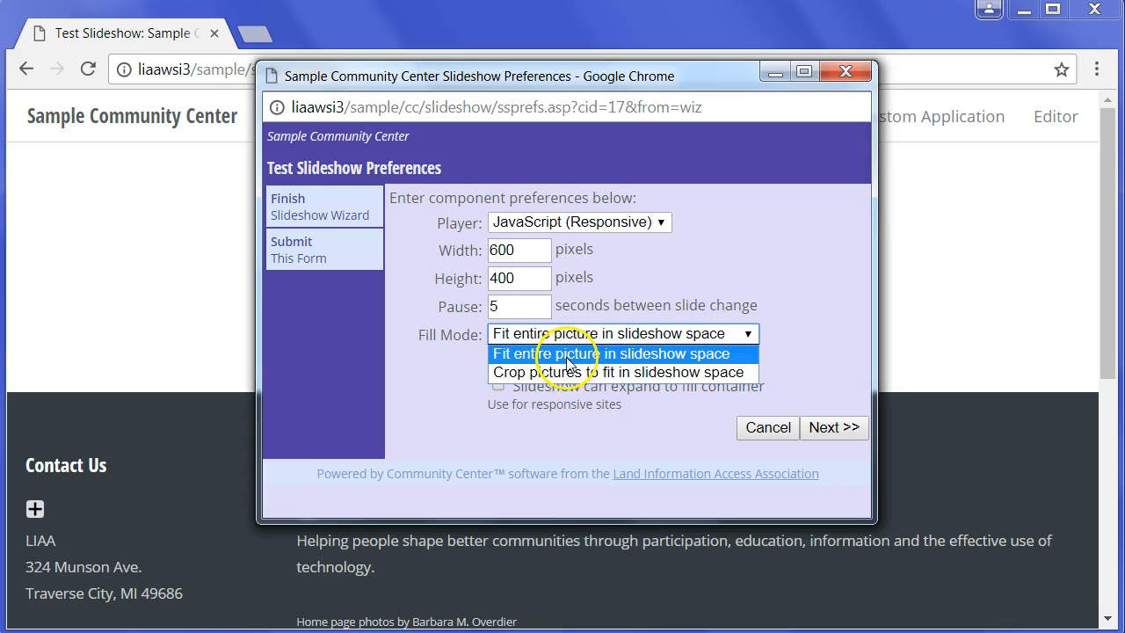
{"action": "left_click", "coordinate": [569, 356]}
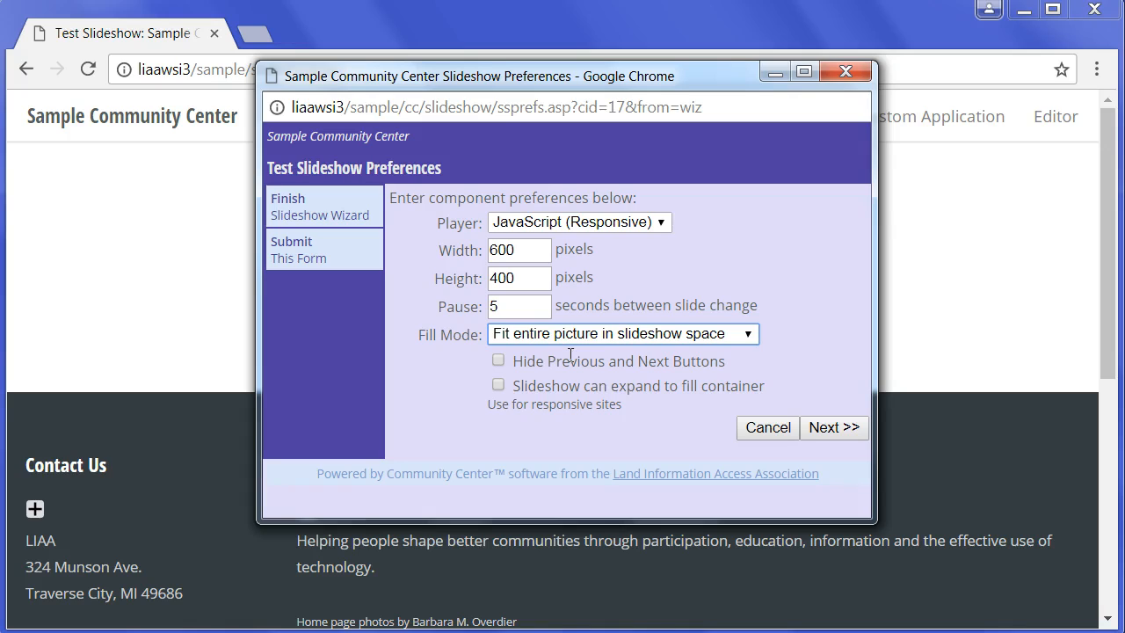
- Allow the slideshow to expand to fill its container and complete the wizard's preferences
{"action": "left_click", "coordinate": [543, 356]}
{"action": "left_click", "coordinate": [499, 386]}
{"action": "left_click", "coordinate": [499, 387]}
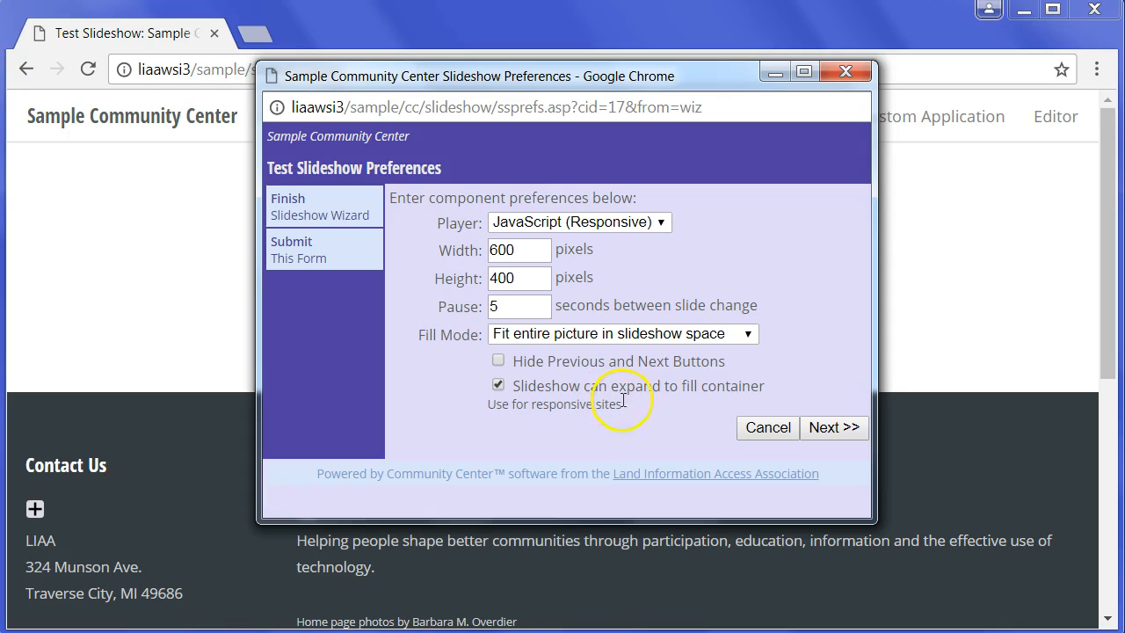
{"action": "left_click", "coordinate": [826, 430]}
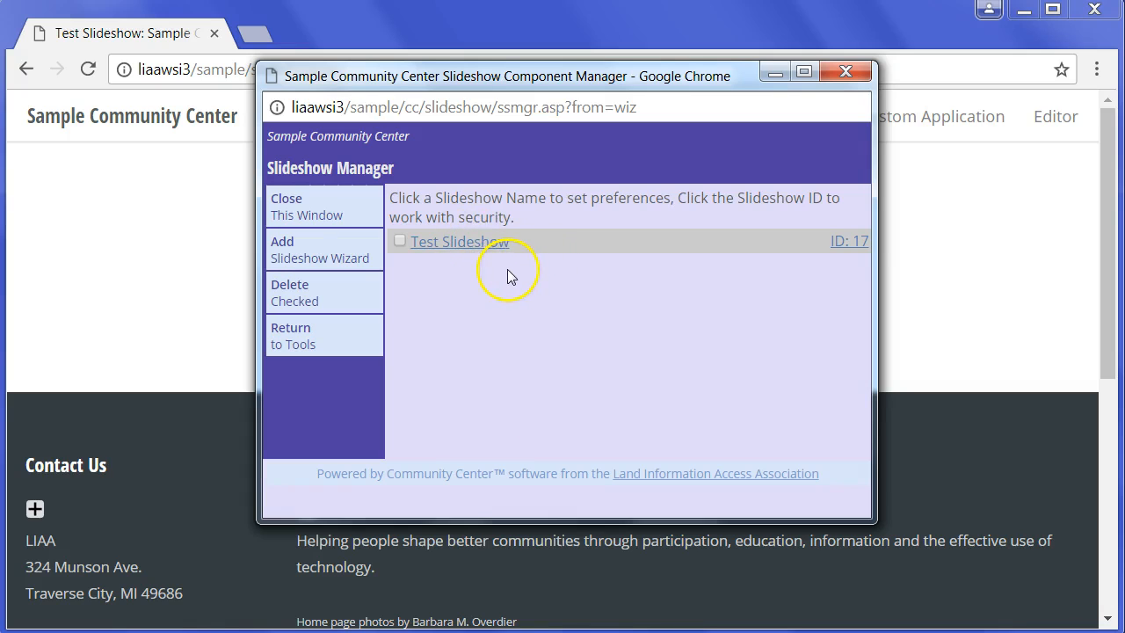
- Close the Slideshow Manager, edit the Test Slideshow page and expand its Feature Text And Components section
{"action": "left_click", "coordinate": [289, 204]}
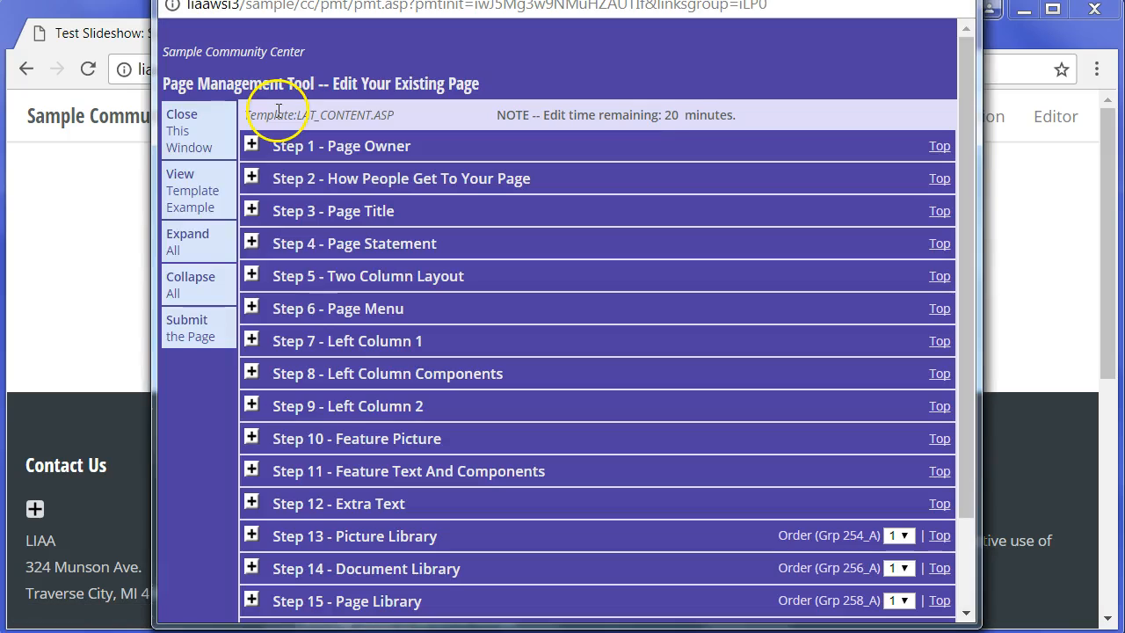
{"action": "scroll", "coordinate": [307, 251], "scroll_direction": "down", "scroll_amount": 2}
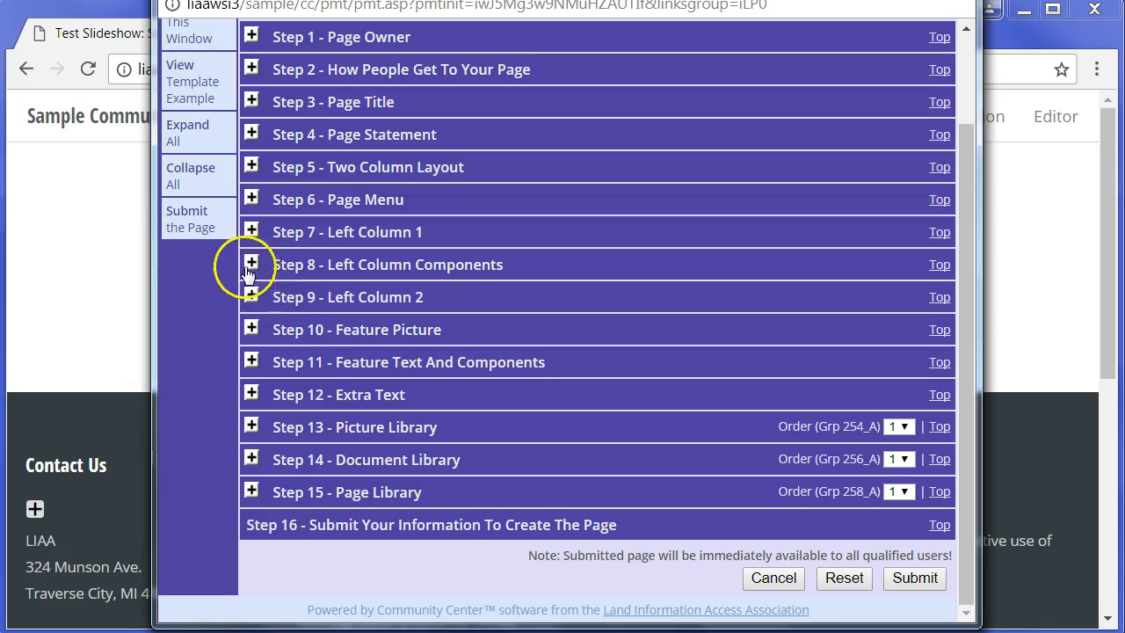
{"action": "left_click", "coordinate": [260, 362]}
{"action": "scroll", "coordinate": [388, 347], "scroll_direction": "down", "scroll_amount": 6}
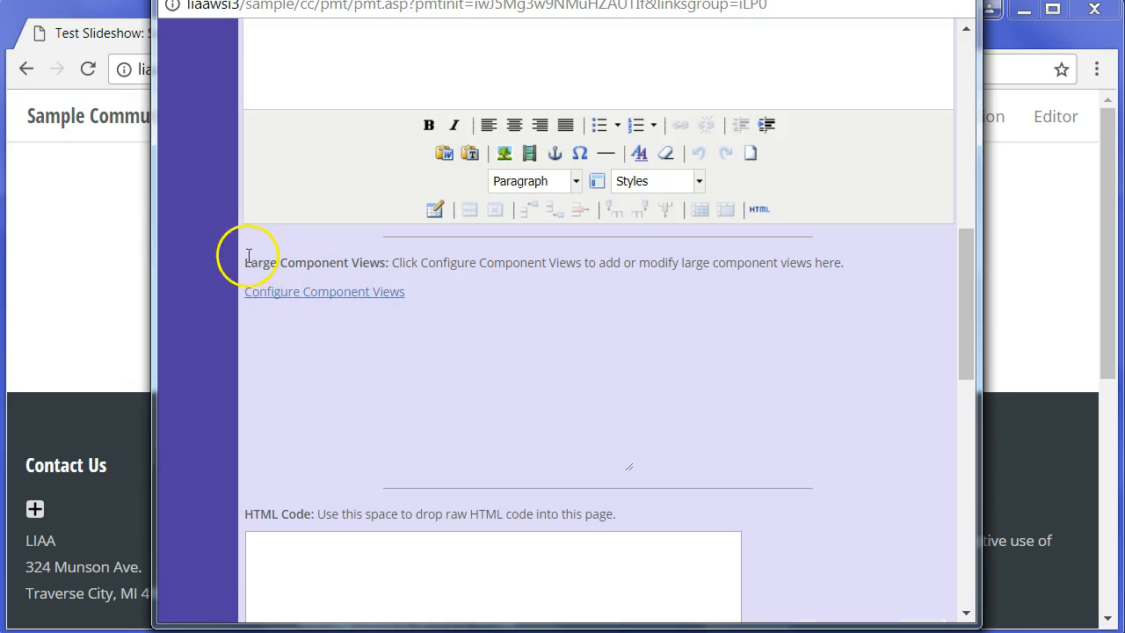
- Add a Slideshow view to the page's large component views and assign Test Slideshow to it
{"action": "left_click", "coordinate": [321, 294]}
{"action": "left_click", "coordinate": [543, 199]}
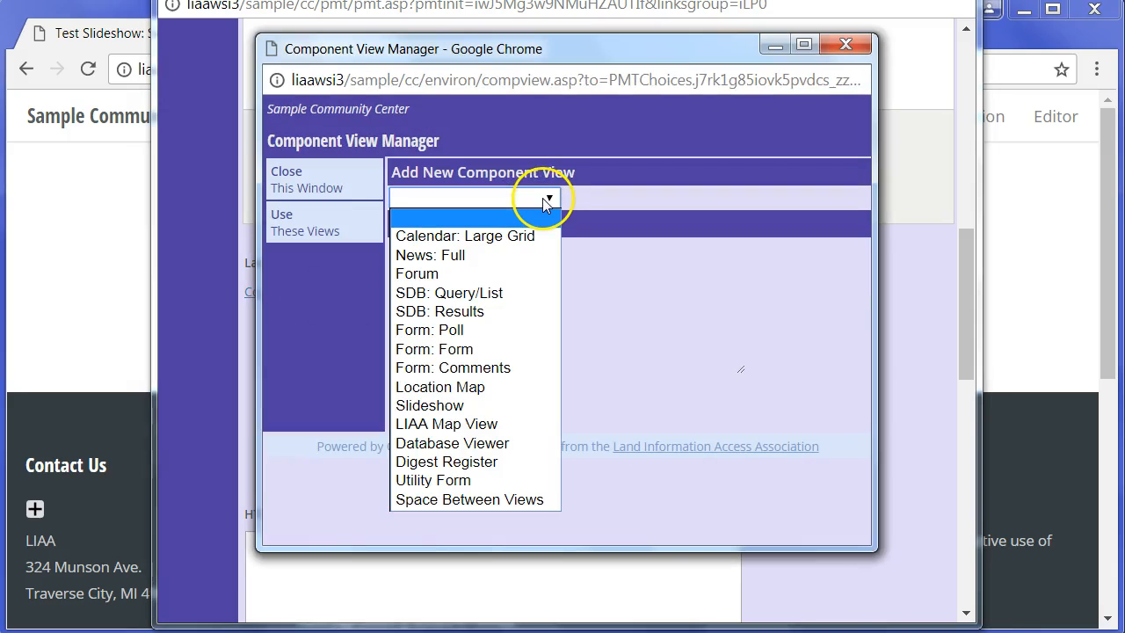
{"action": "left_click", "coordinate": [448, 407]}
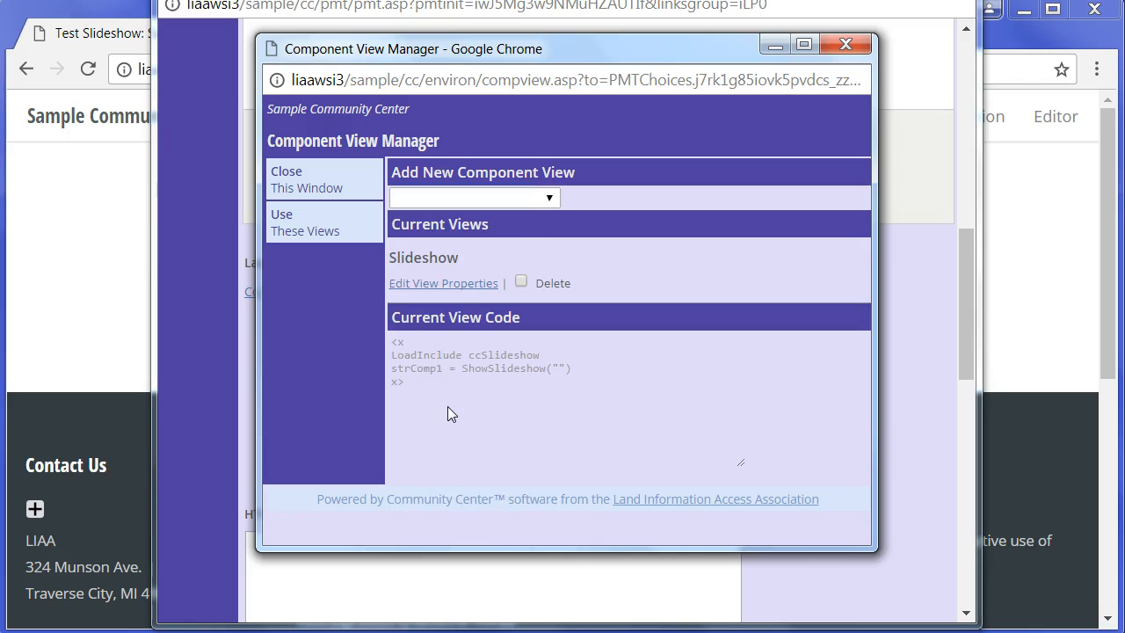
{"action": "left_click", "coordinate": [442, 284]}
{"action": "left_click", "coordinate": [646, 178]}
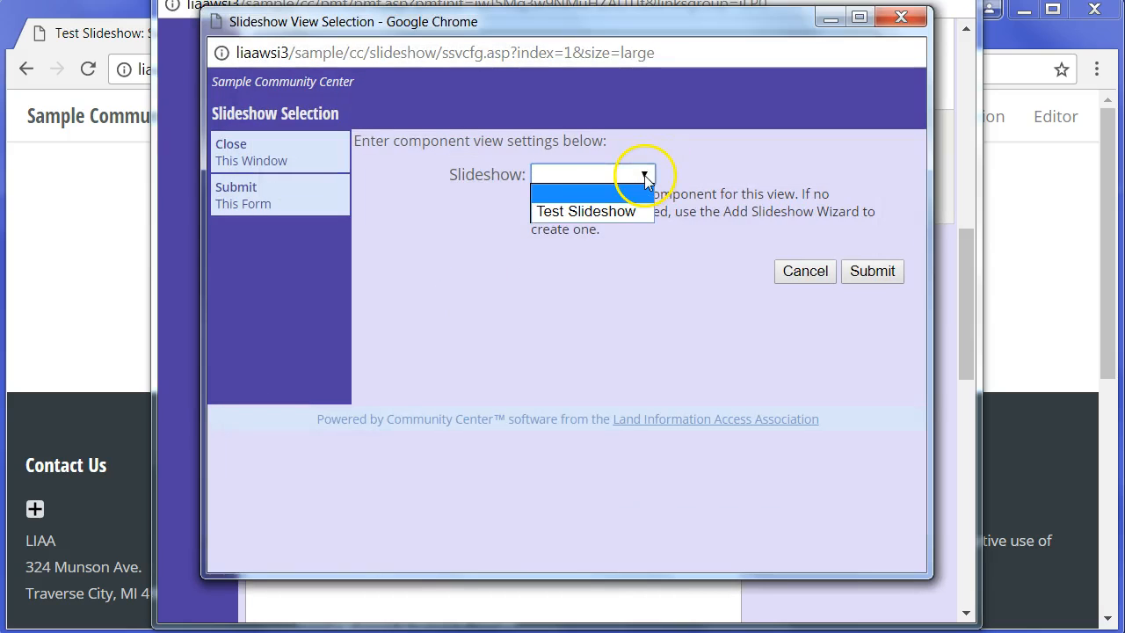
{"action": "left_click", "coordinate": [589, 212]}
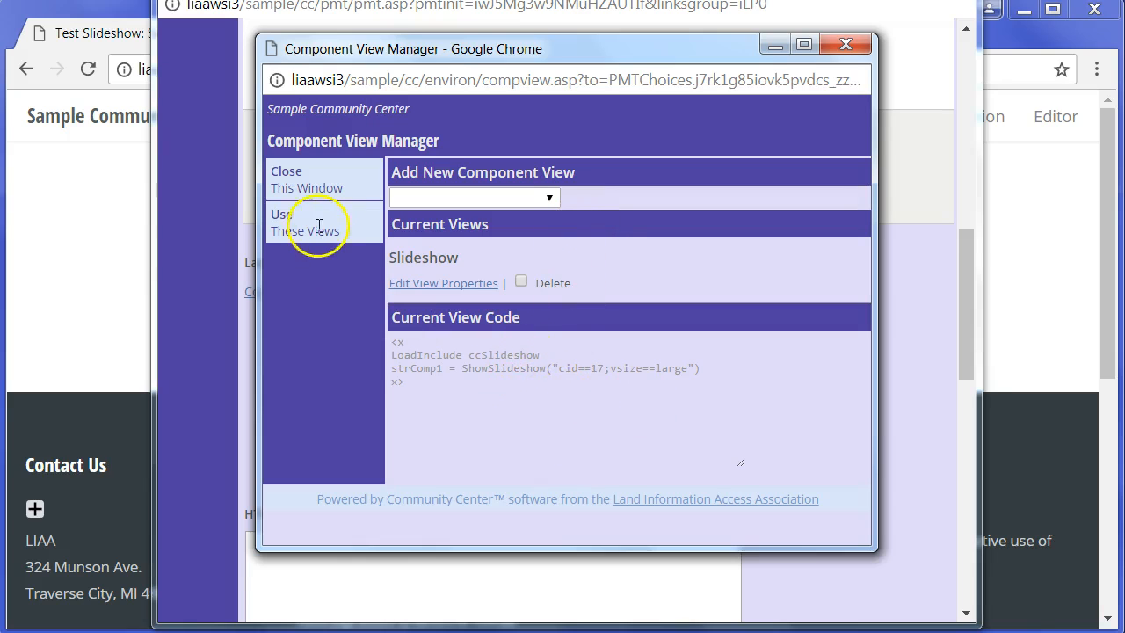
- Apply the configured component views to the page, submit it and close the page creation report
{"action": "left_click", "coordinate": [281, 220]}
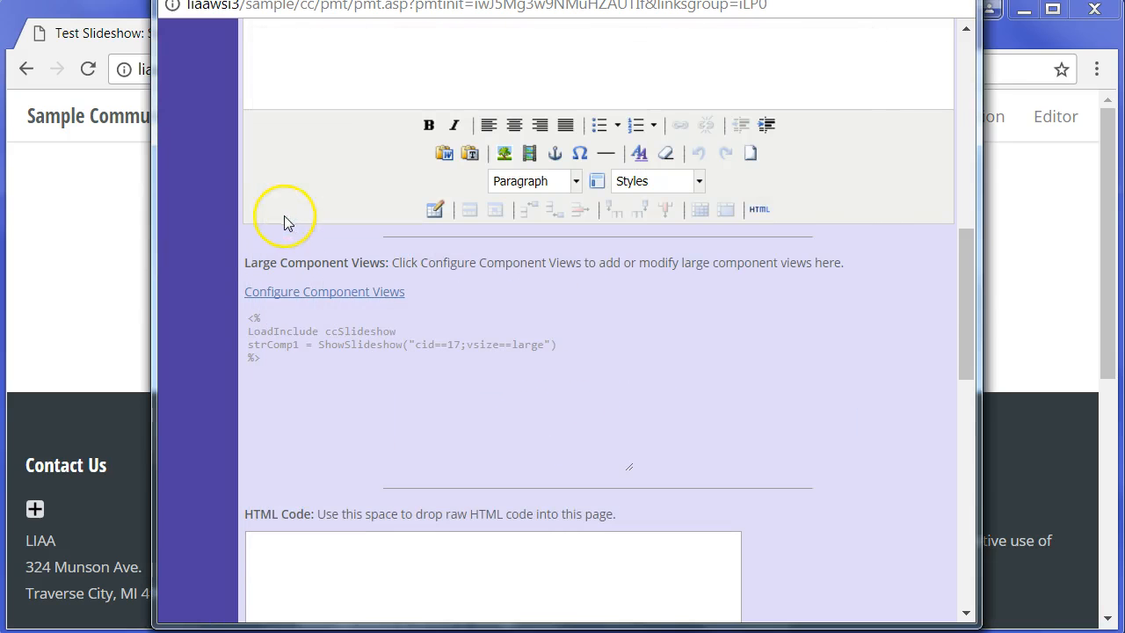
{"action": "left_click_drag", "start_coordinate": [965, 303], "coordinate": [973, 580]}
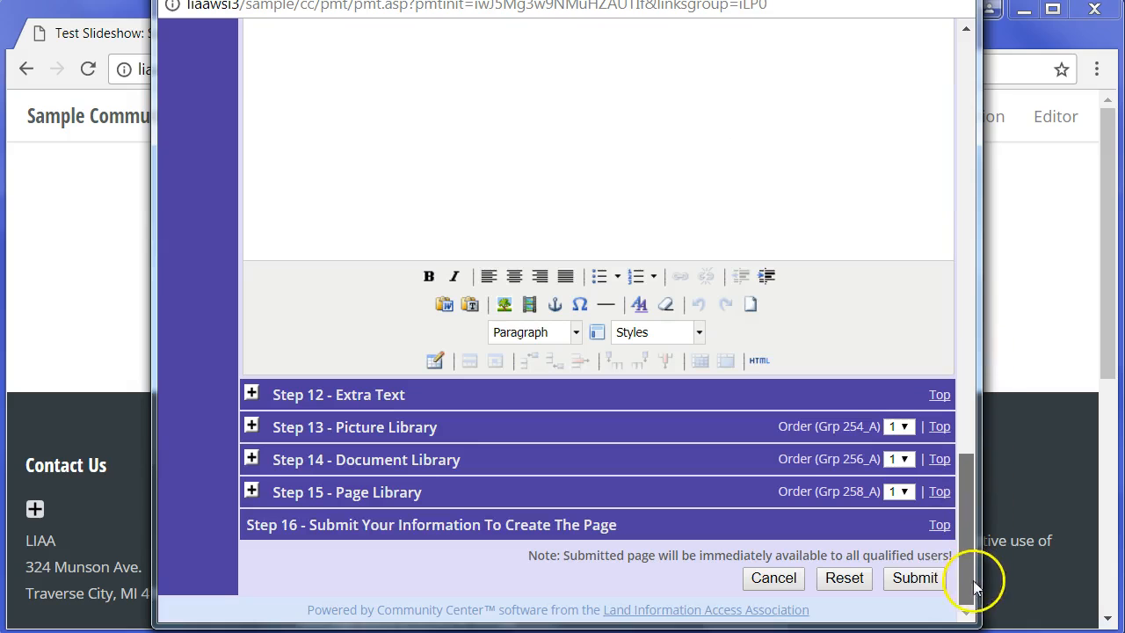
{"action": "left_click", "coordinate": [915, 580]}
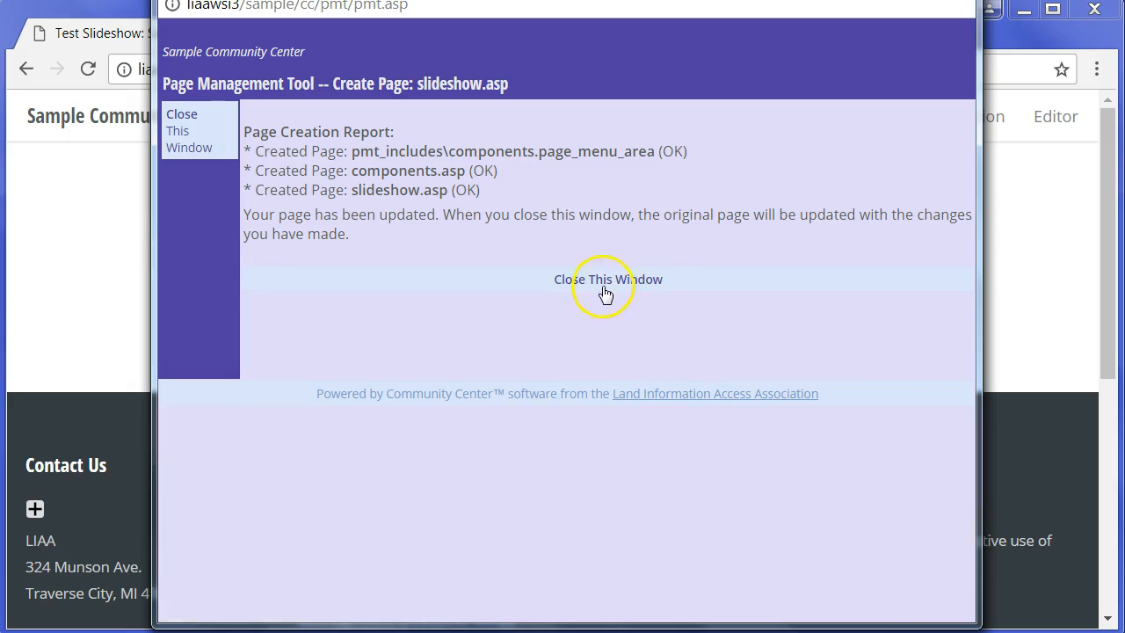
{"action": "left_click", "coordinate": [594, 278]}
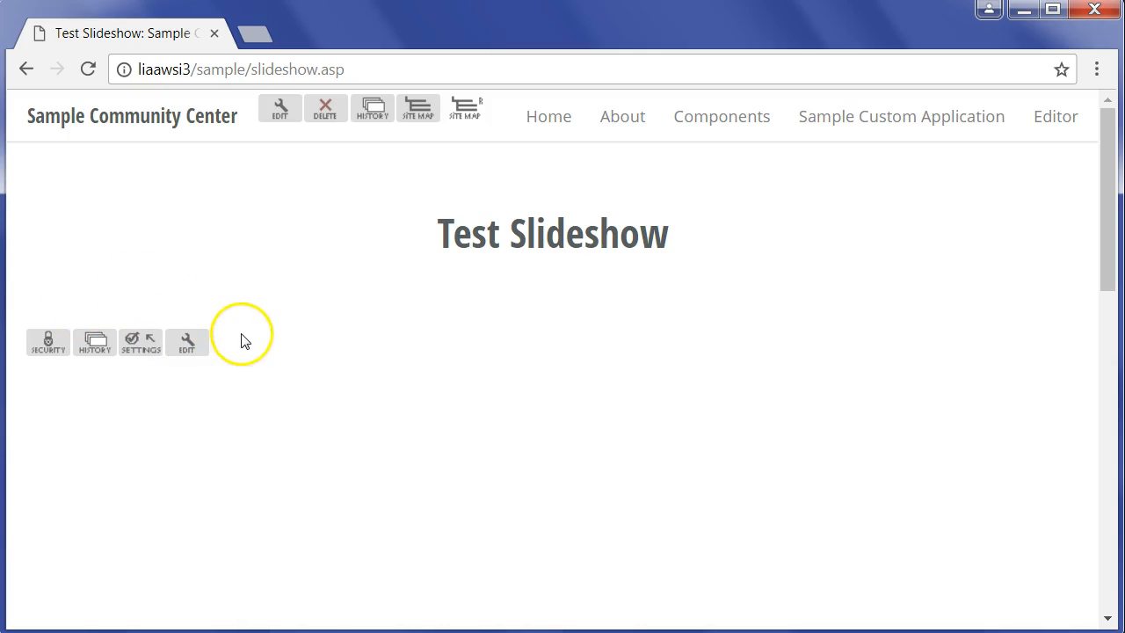
- Open the Test Slideshow on the page for editing and start adding a new picture
{"action": "left_click", "coordinate": [194, 348]}
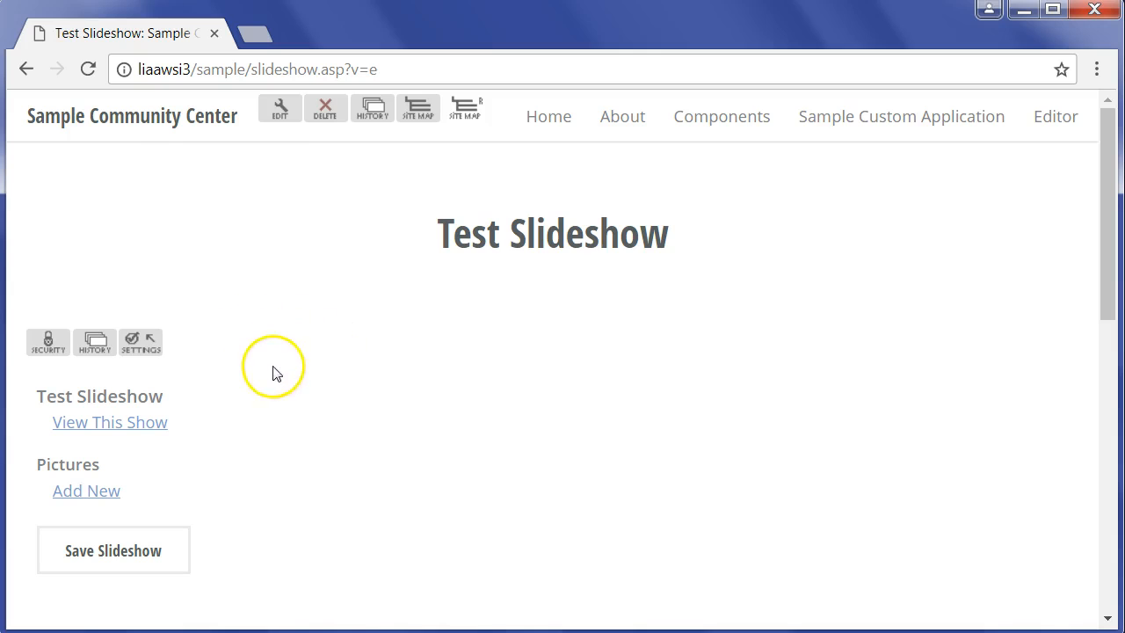
{"action": "scroll", "coordinate": [268, 405], "scroll_direction": "down", "scroll_amount": 2}
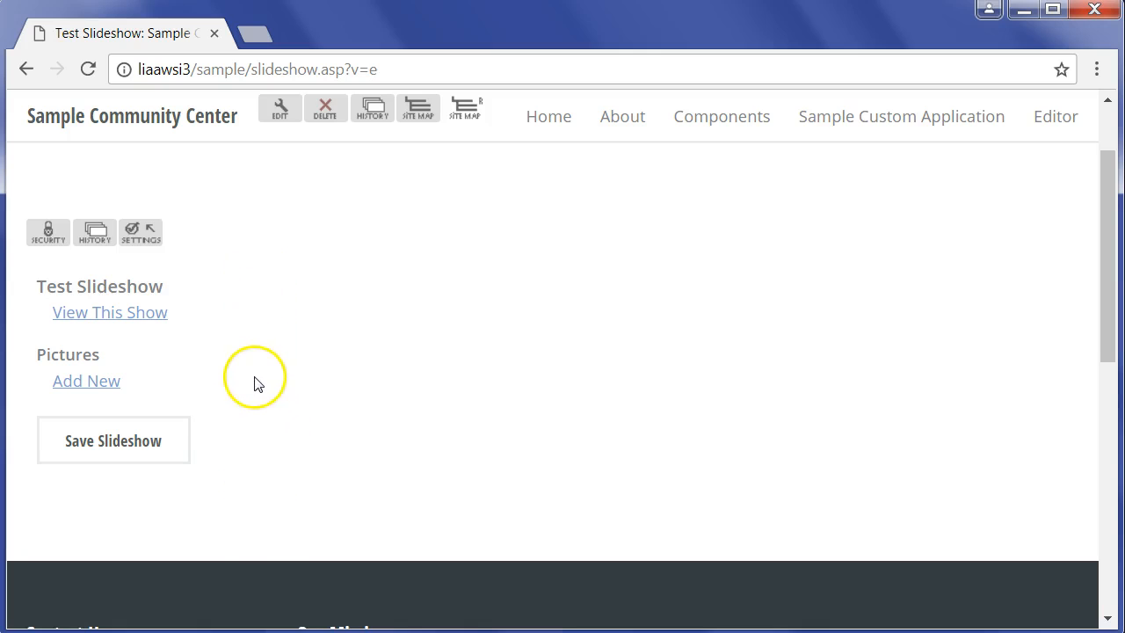
{"action": "left_click", "coordinate": [86, 386]}
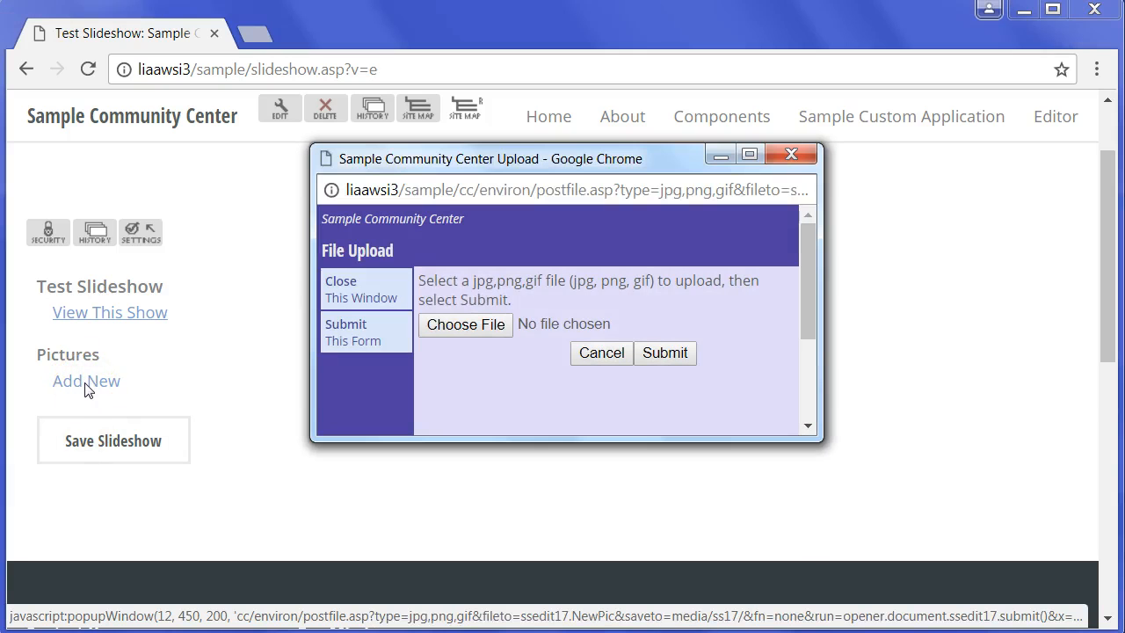
- Upload Chrysanthemum.jpg from the Sample Pictures folder to the slideshow and close the upload window
{"action": "left_click", "coordinate": [466, 325]}
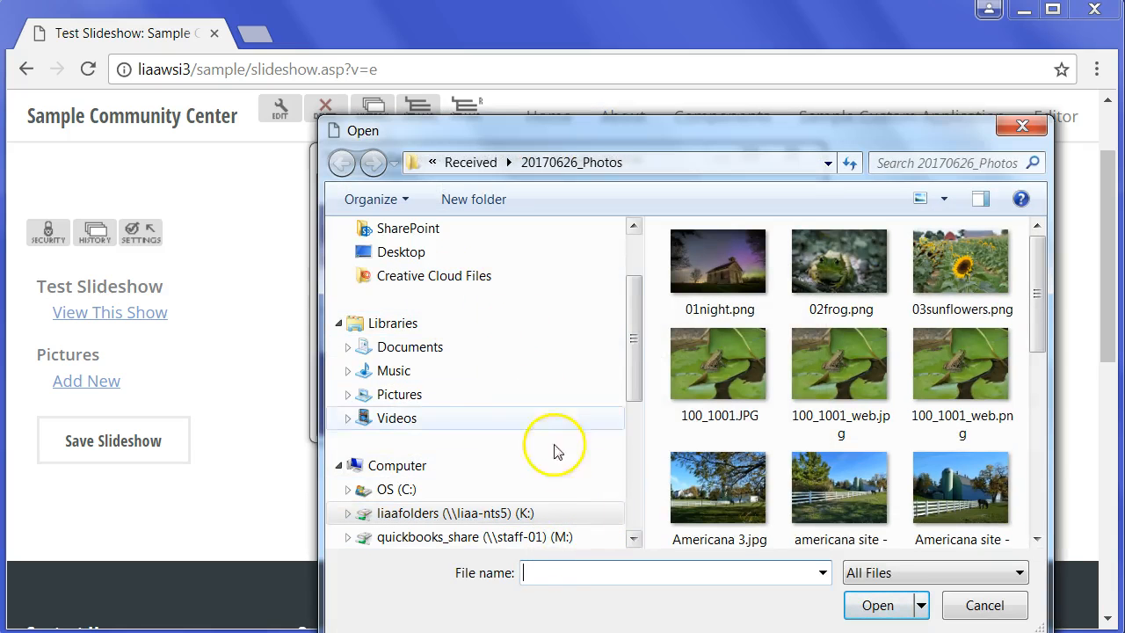
{"action": "left_click", "coordinate": [406, 392]}
{"action": "left_click_drag", "start_coordinate": [1037, 299], "coordinate": [1041, 315]}
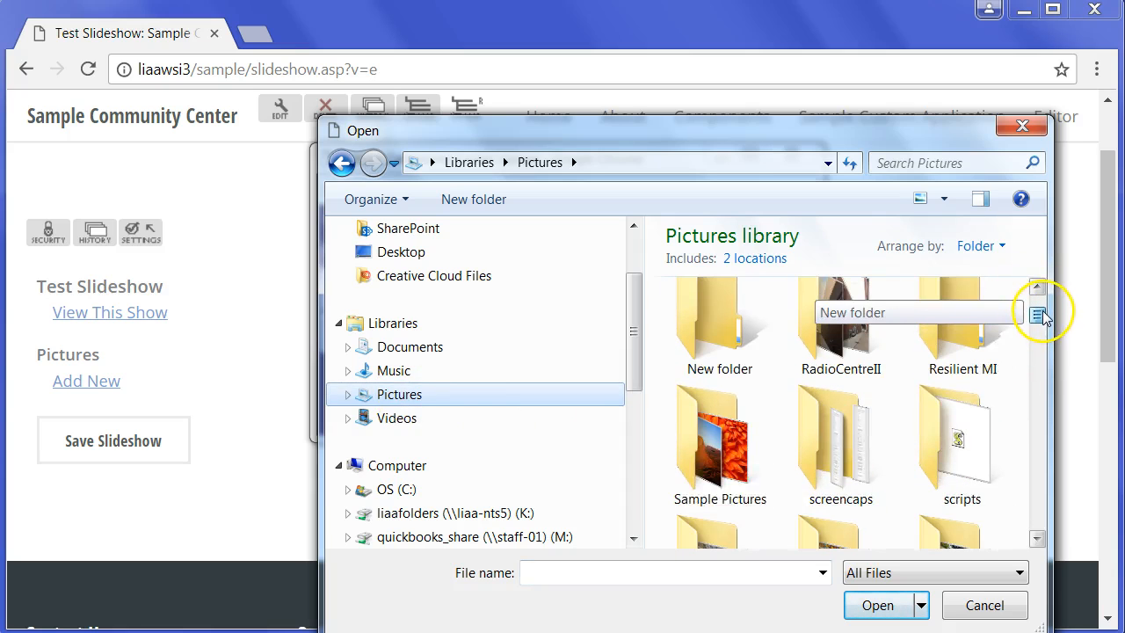
{"action": "double_click", "coordinate": [741, 454]}
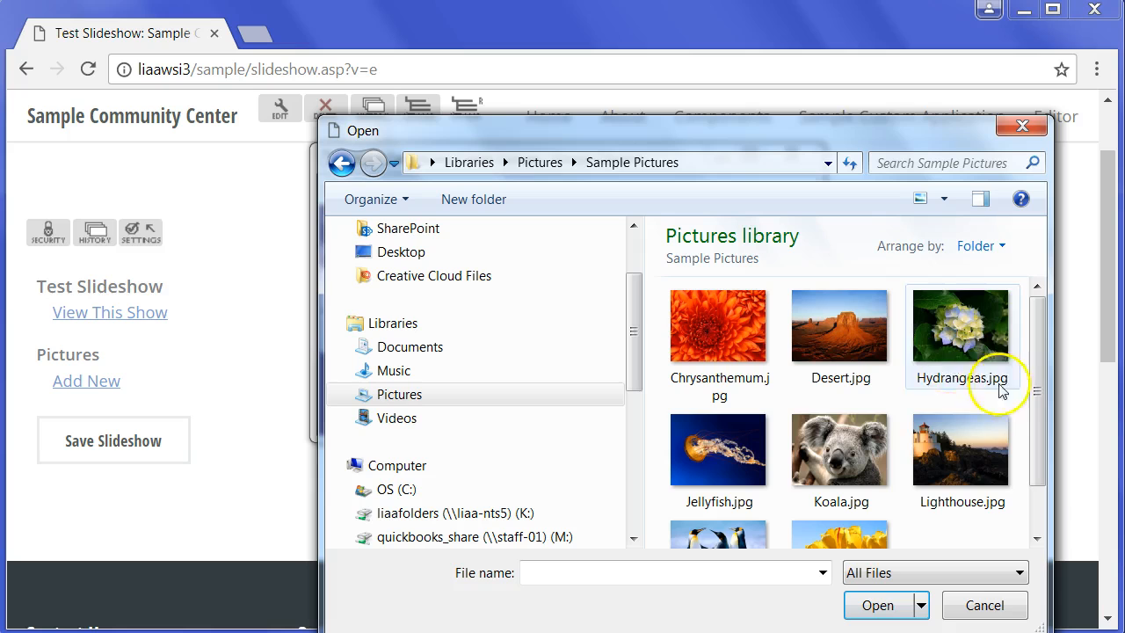
{"action": "left_click", "coordinate": [725, 349]}
{"action": "double_click", "coordinate": [725, 349]}
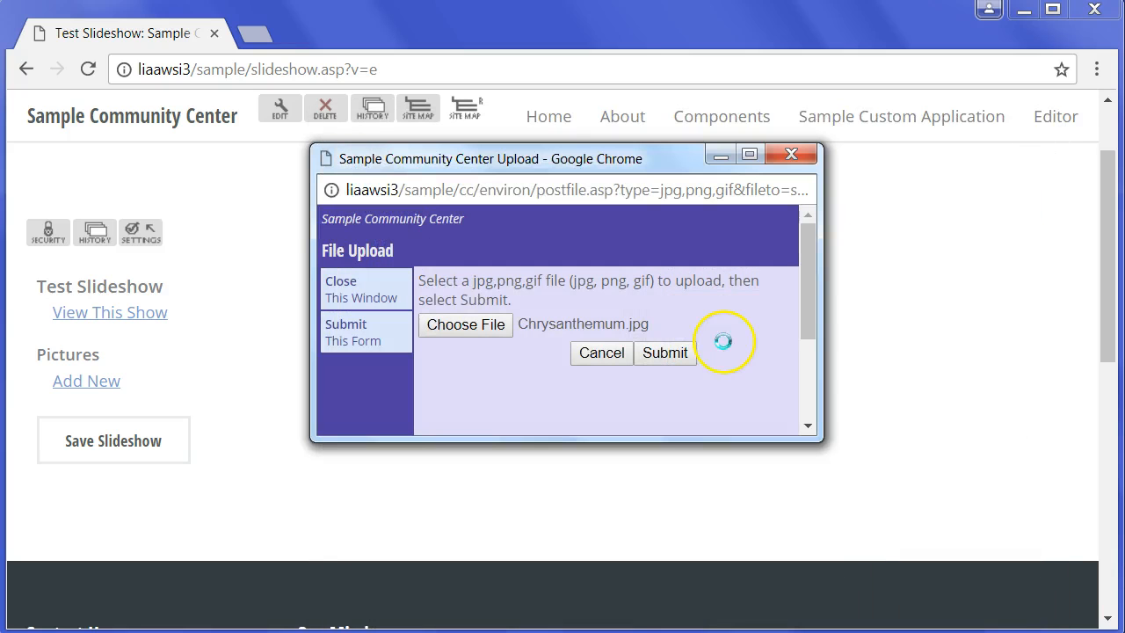
{"action": "left_click", "coordinate": [665, 352]}
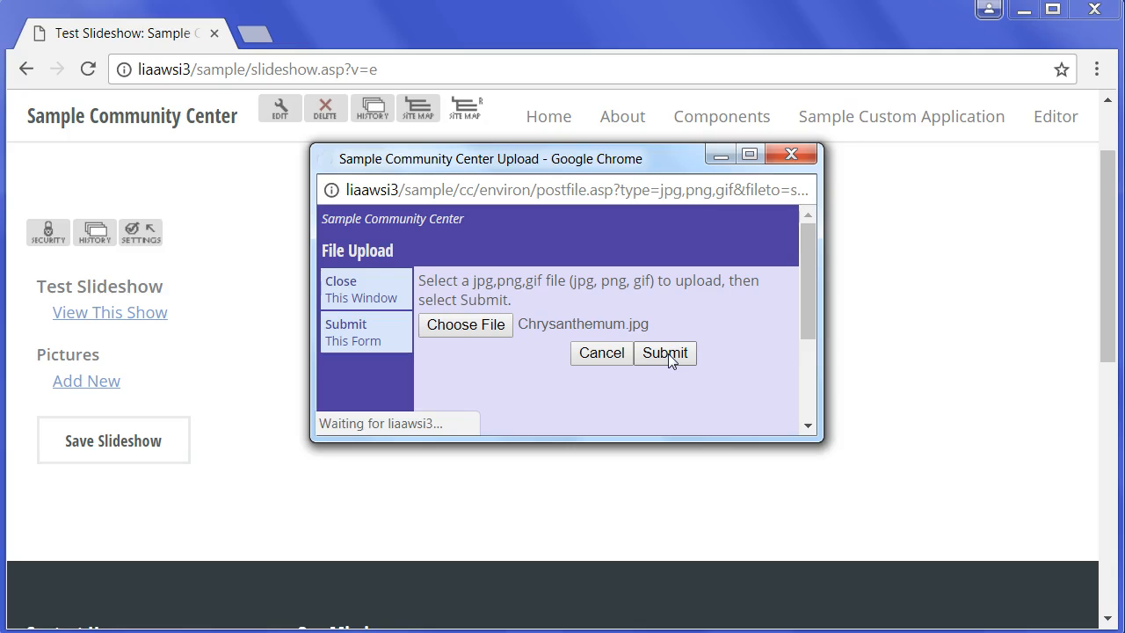
{"action": "left_click", "coordinate": [348, 288]}
- Enter Chrysanthemum as the caption of the chrysanthemum picture
{"action": "scroll", "coordinate": [268, 400], "scroll_direction": "down", "scroll_amount": 3}
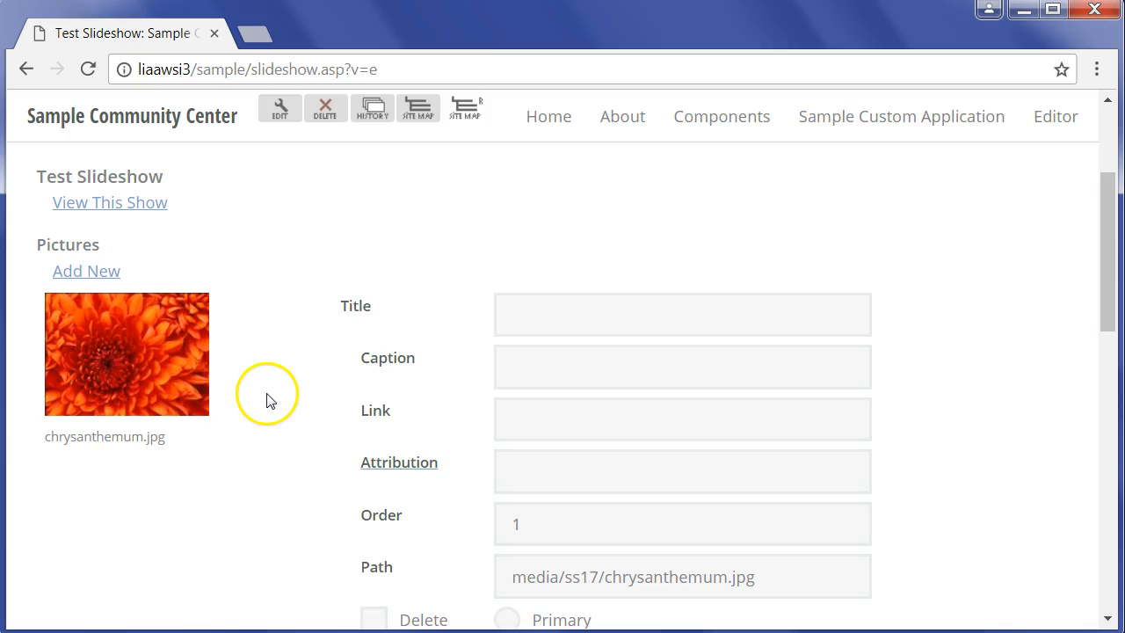
{"action": "scroll", "coordinate": [268, 399], "scroll_direction": "down", "scroll_amount": 1}
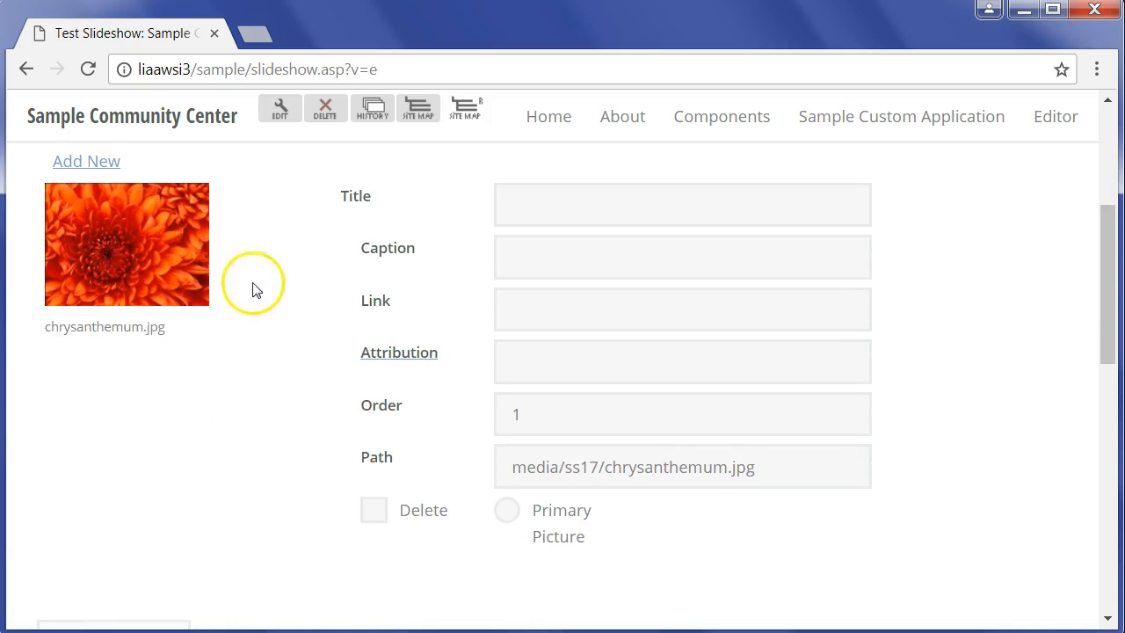
{"action": "scroll", "coordinate": [261, 330], "scroll_direction": "up", "scroll_amount": 1}
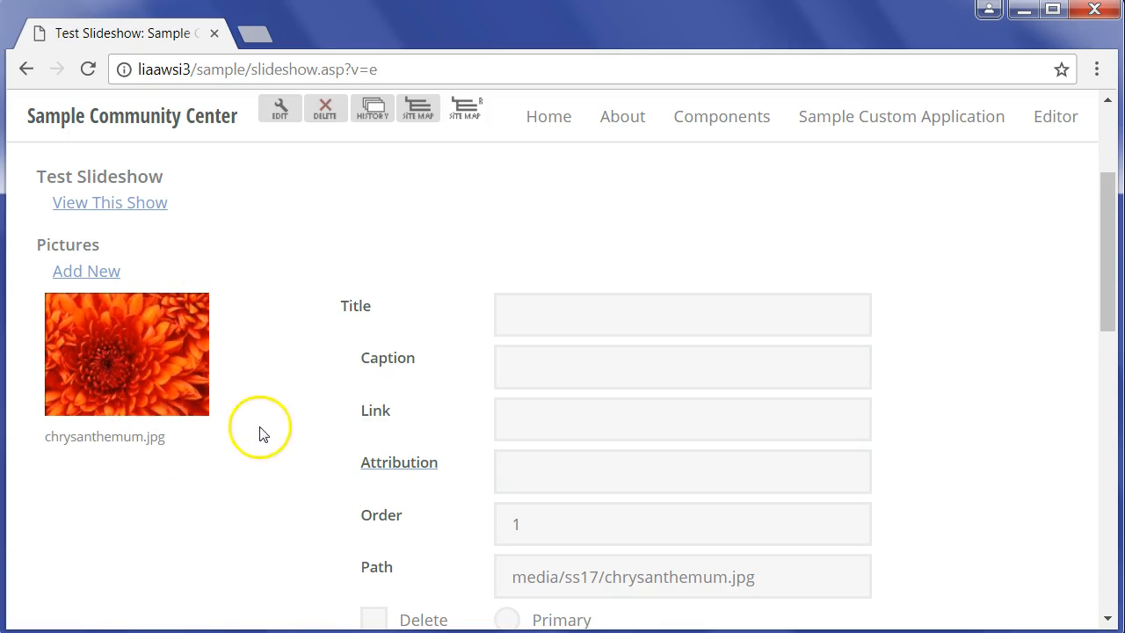
{"action": "left_click", "coordinate": [553, 317]}
{"action": "left_click", "coordinate": [546, 365]}
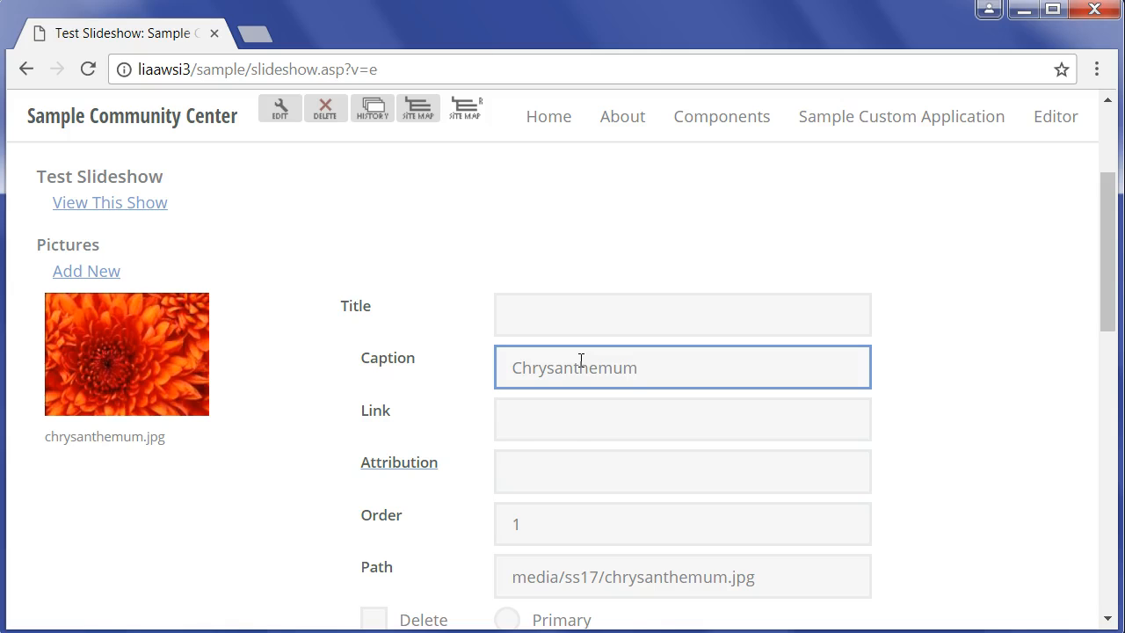
- Examine the chrysanthemum picture's Link, Attribution, Order, Path, Delete and Primary Picture settings
{"action": "left_click", "coordinate": [551, 420]}
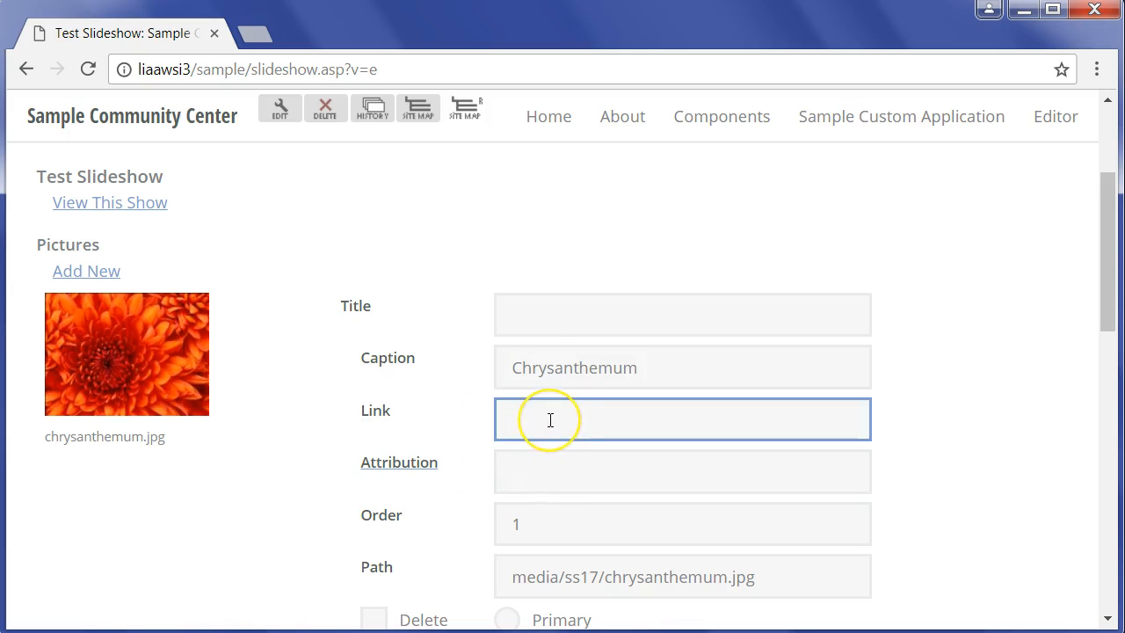
{"action": "left_click", "coordinate": [550, 466]}
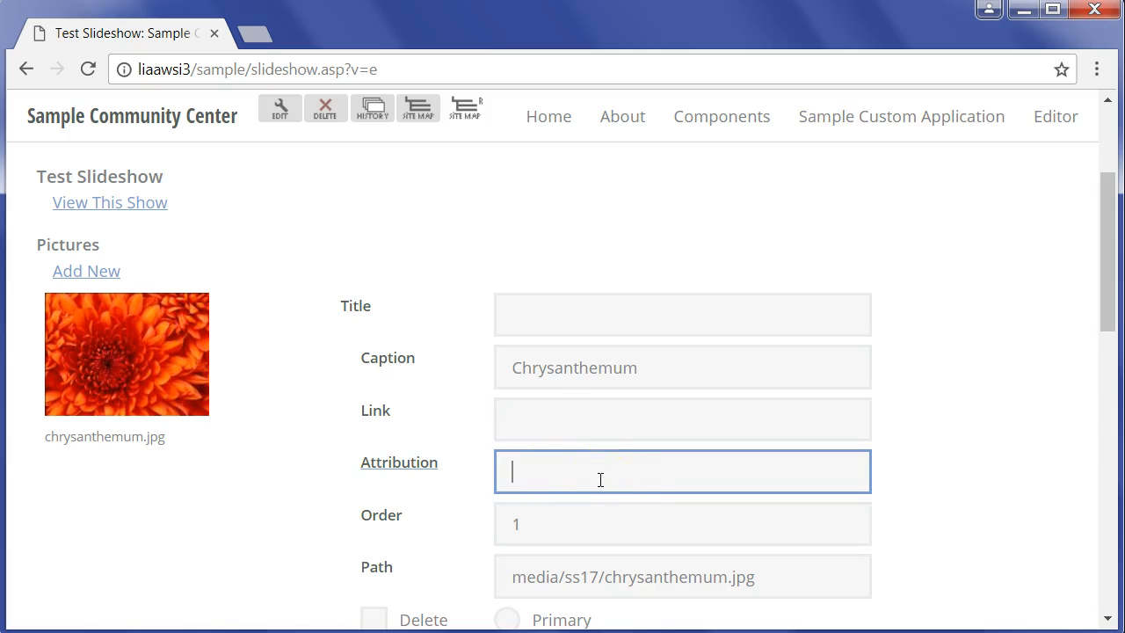
{"action": "scroll", "coordinate": [536, 457], "scroll_direction": "down", "scroll_amount": 3}
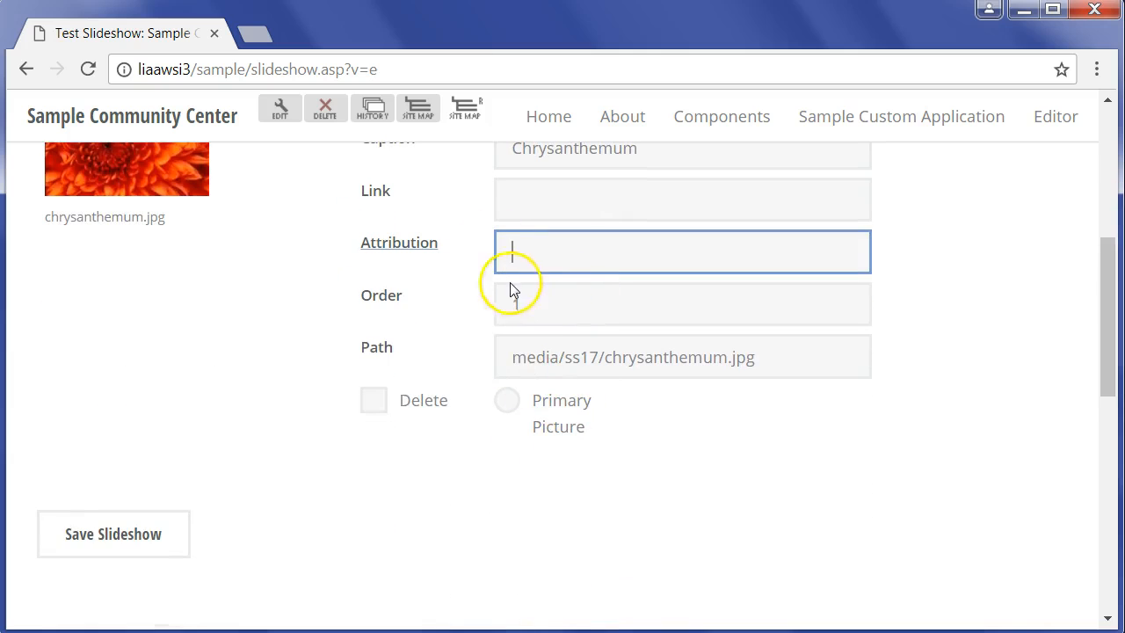
{"action": "scroll", "coordinate": [246, 302], "scroll_direction": "up", "scroll_amount": 3}
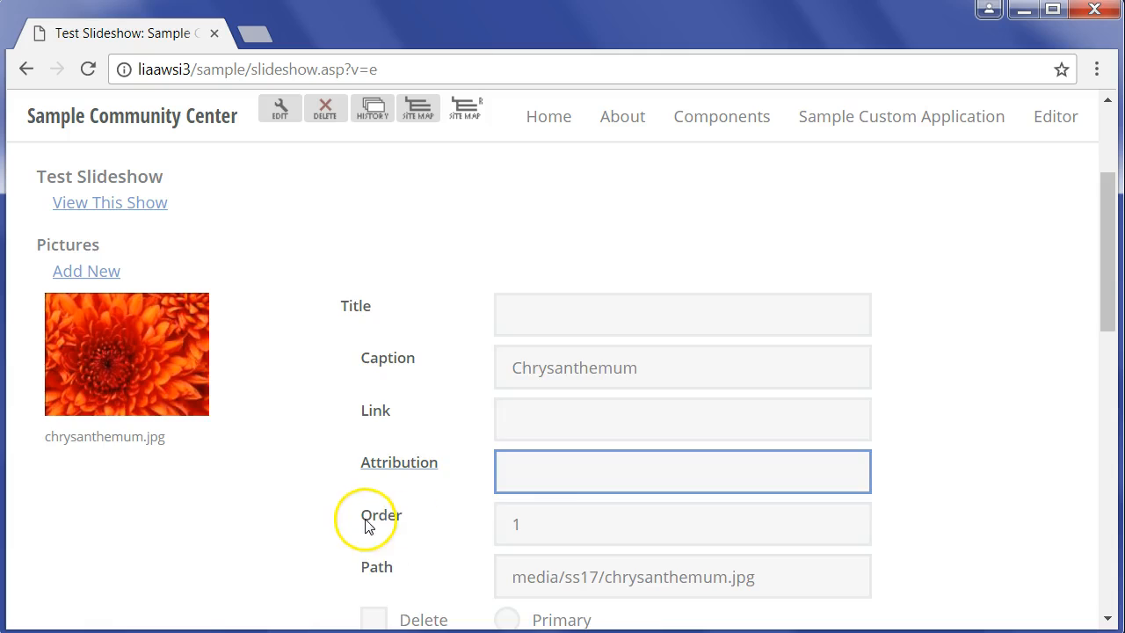
{"action": "scroll", "coordinate": [369, 527], "scroll_direction": "down", "scroll_amount": 2}
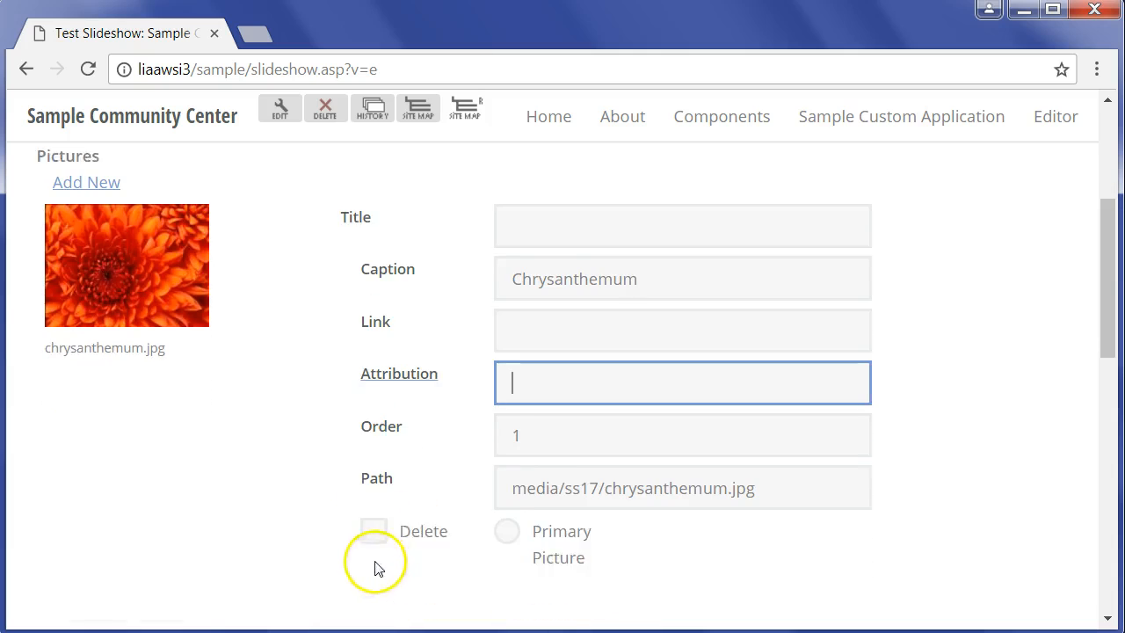
{"action": "left_click", "coordinate": [374, 511]}
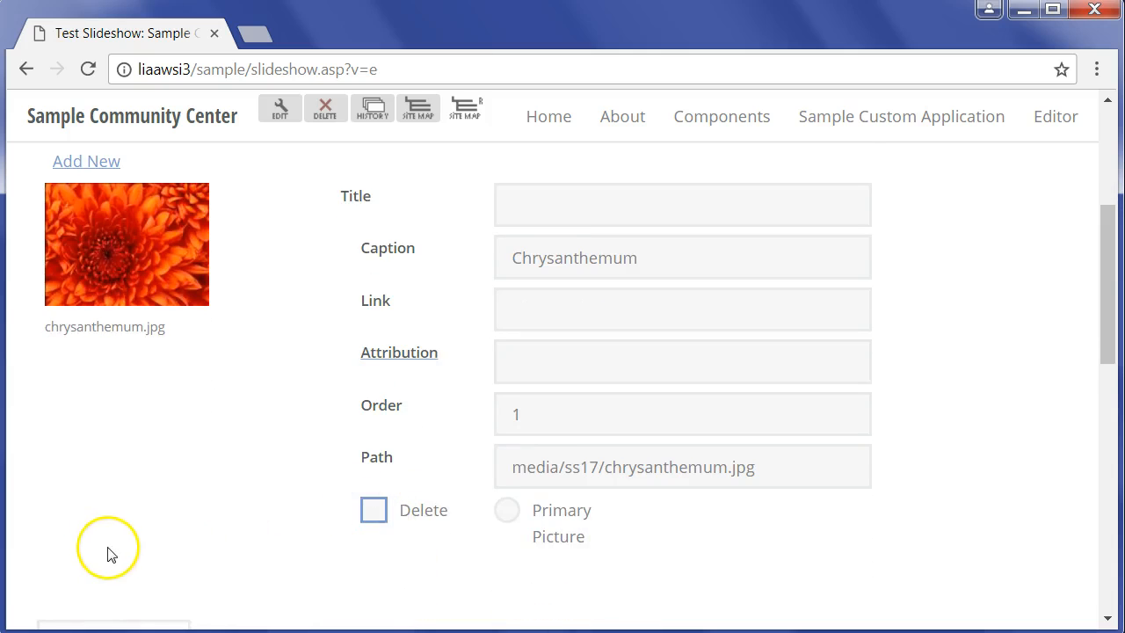
{"action": "scroll", "coordinate": [108, 552], "scroll_direction": "down", "scroll_amount": 2}
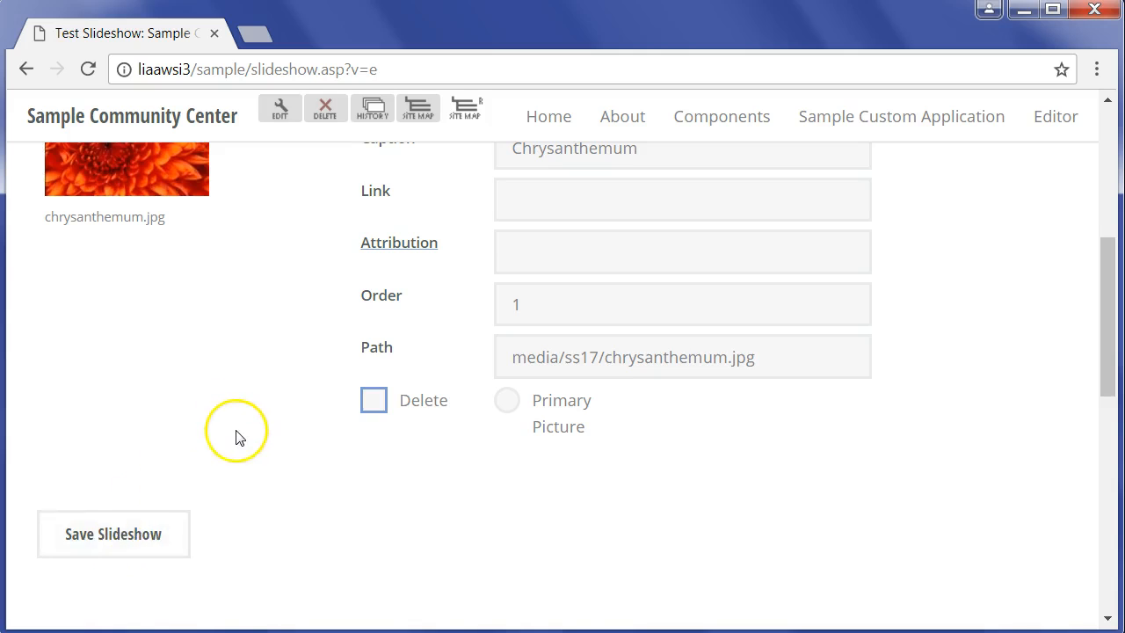
- Add Desert.jpg from Sample Pictures as a new slideshow picture and close the upload window
{"action": "scroll", "coordinate": [237, 434], "scroll_direction": "up", "scroll_amount": 4}
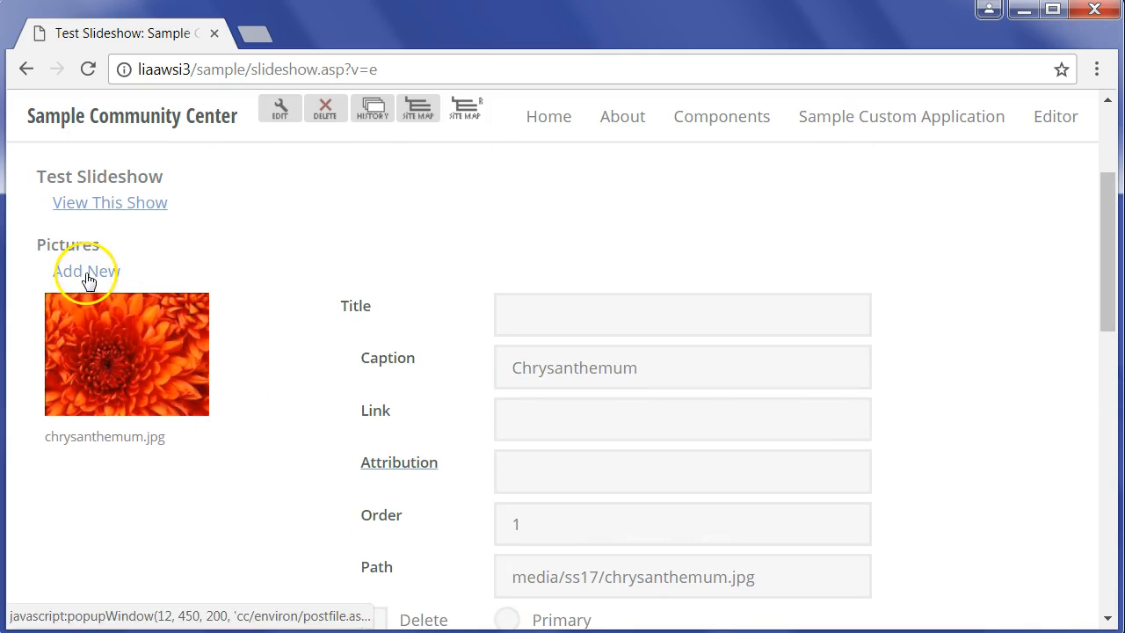
{"action": "left_click", "coordinate": [85, 280]}
{"action": "left_click", "coordinate": [442, 328]}
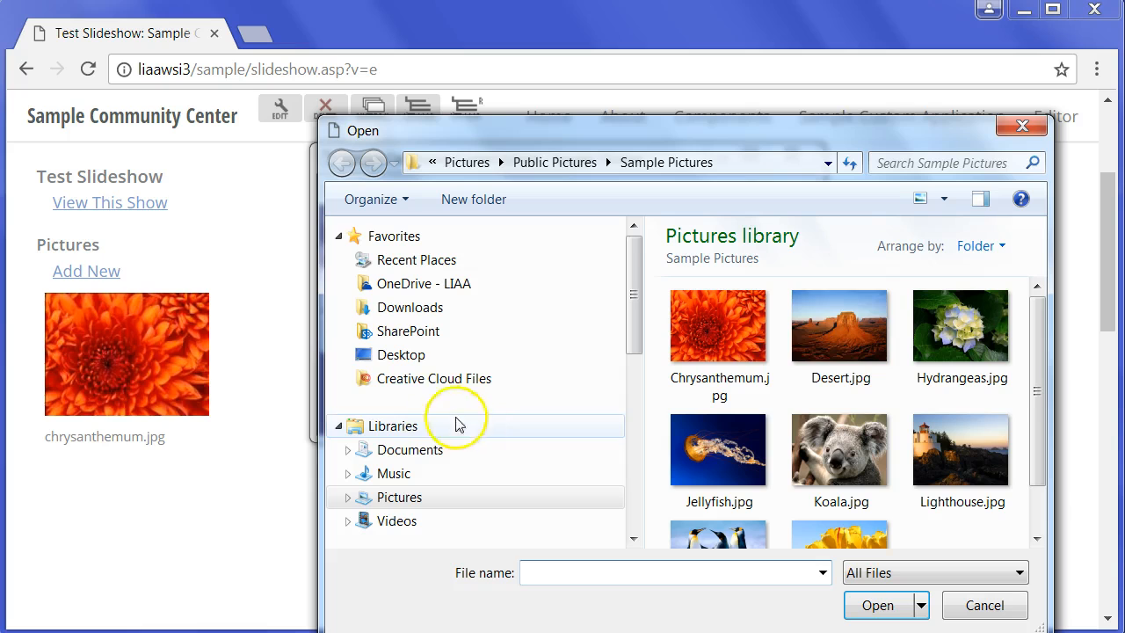
{"action": "double_click", "coordinate": [849, 351]}
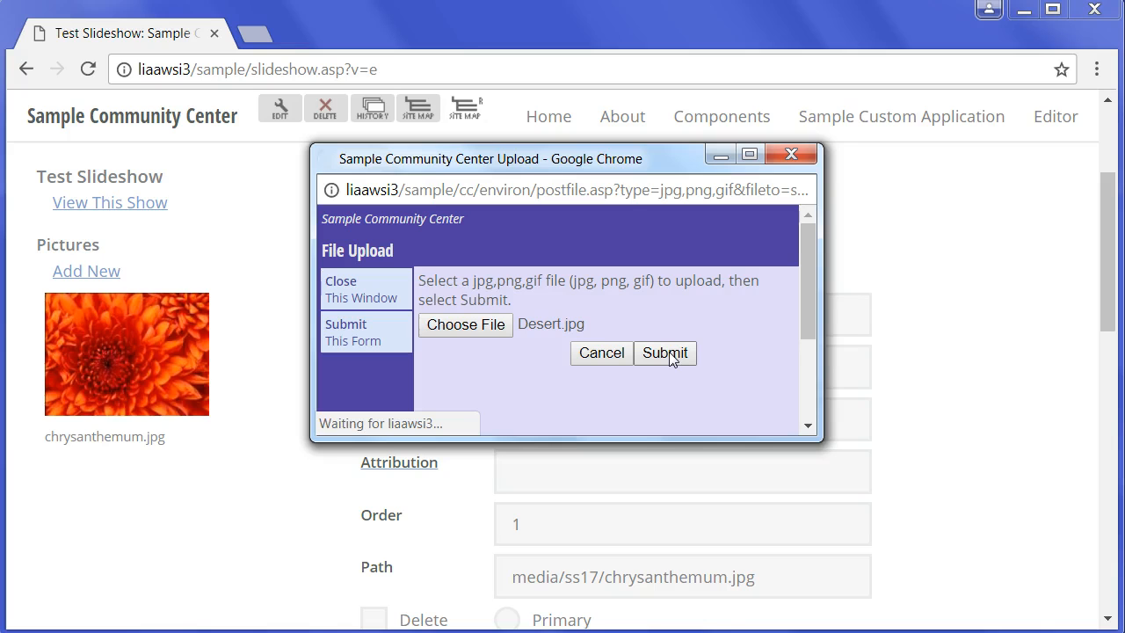
{"action": "left_click", "coordinate": [350, 286]}
- Enter Desert Scene as the caption of the desert picture
{"action": "scroll", "coordinate": [328, 372], "scroll_direction": "down", "scroll_amount": 8}
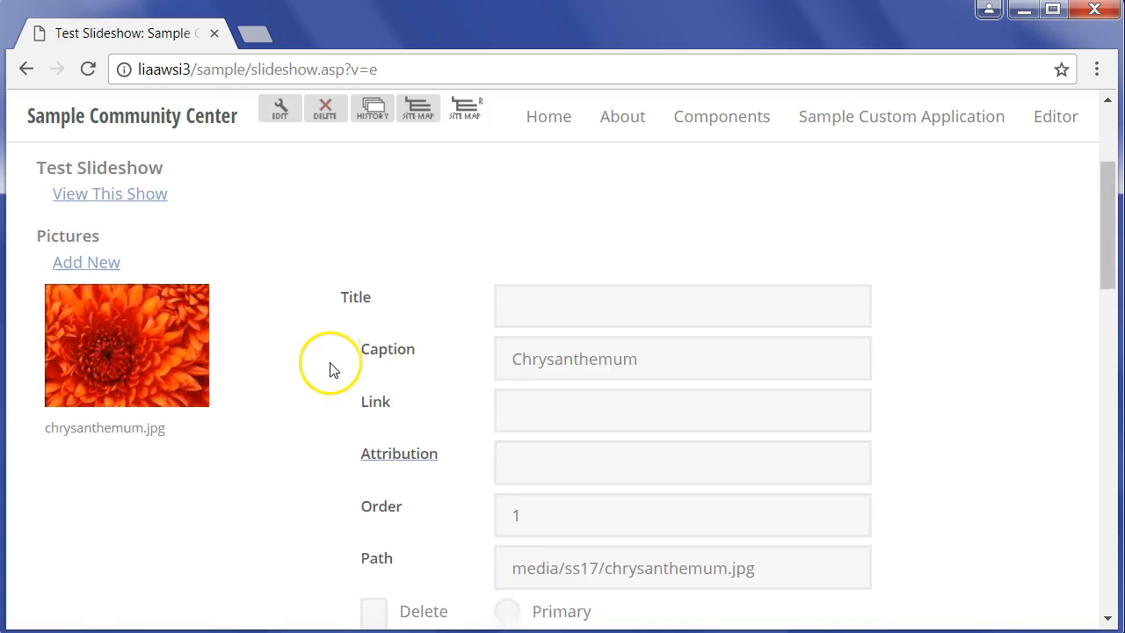
{"action": "left_click", "coordinate": [550, 238]}
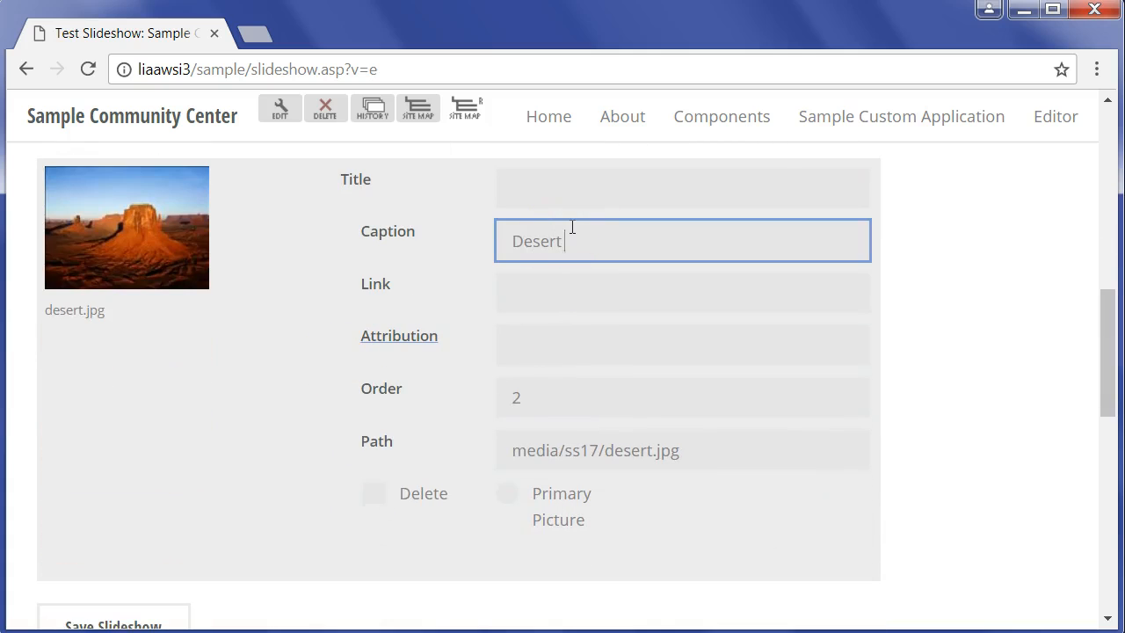
{"action": "scroll", "coordinate": [522, 323], "scroll_direction": "up", "scroll_amount": 2}
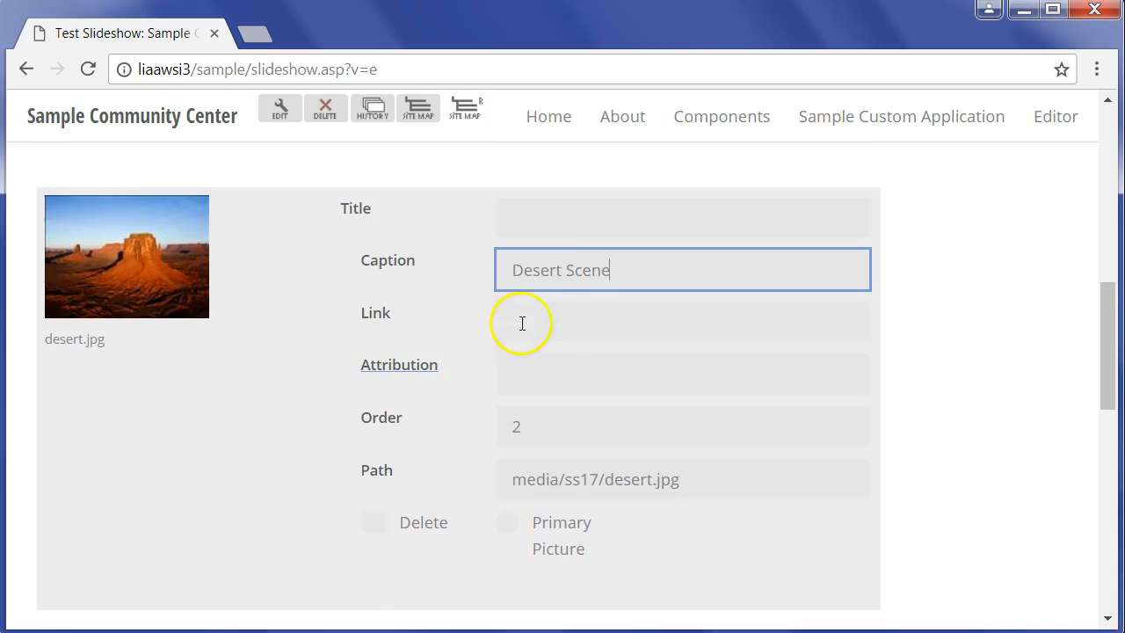
{"action": "scroll", "coordinate": [522, 326], "scroll_direction": "down", "scroll_amount": 2}
- Start adding another slideshow picture and choose cem1.jpg from the Burt Township folder in the Pictures library
{"action": "scroll", "coordinate": [520, 323], "scroll_direction": "up", "scroll_amount": 7}
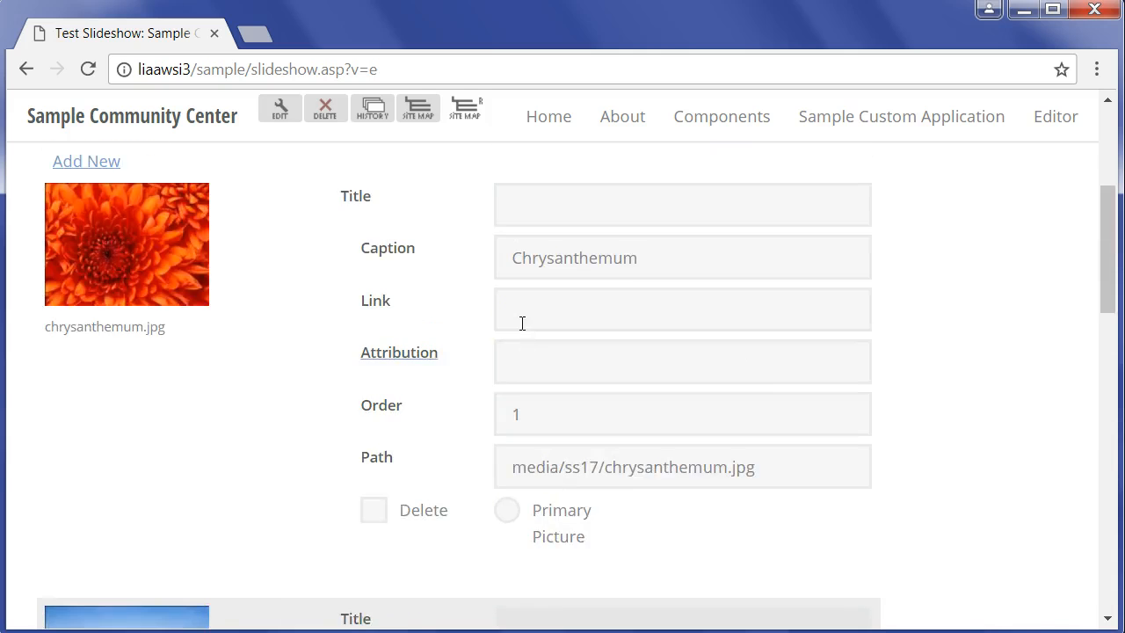
{"action": "left_click", "coordinate": [86, 383]}
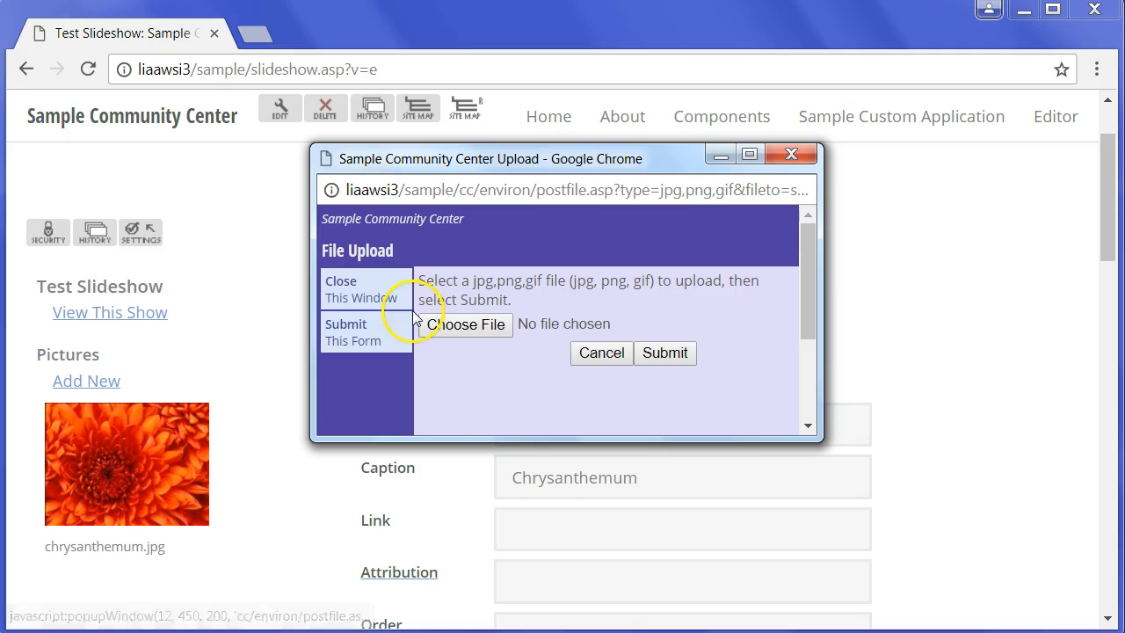
{"action": "left_click", "coordinate": [481, 330]}
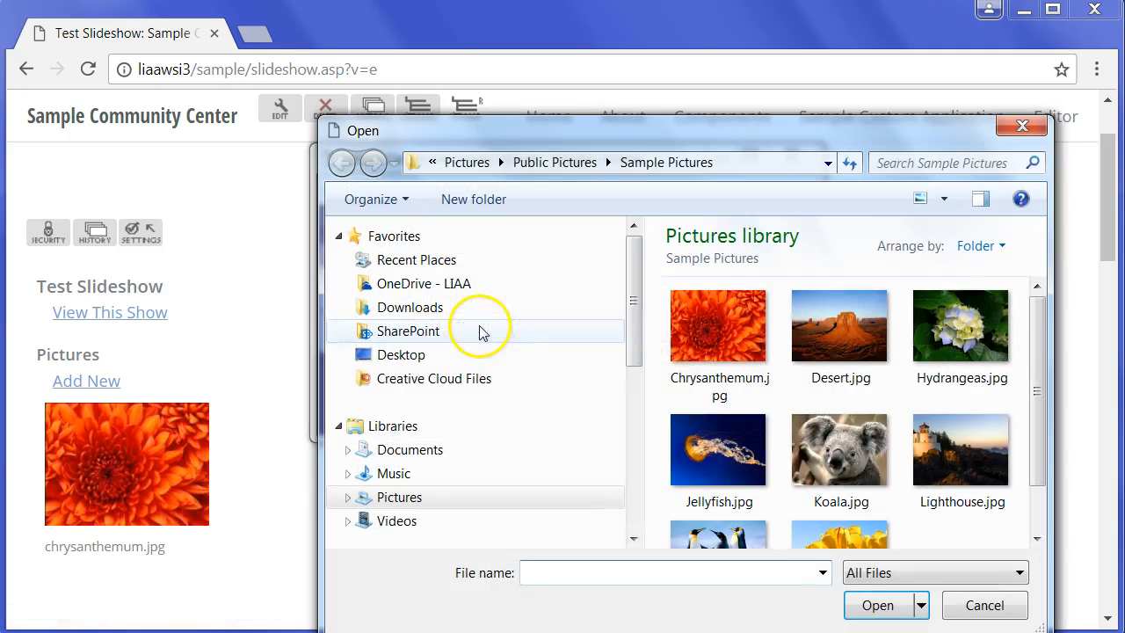
{"action": "left_click", "coordinate": [560, 162]}
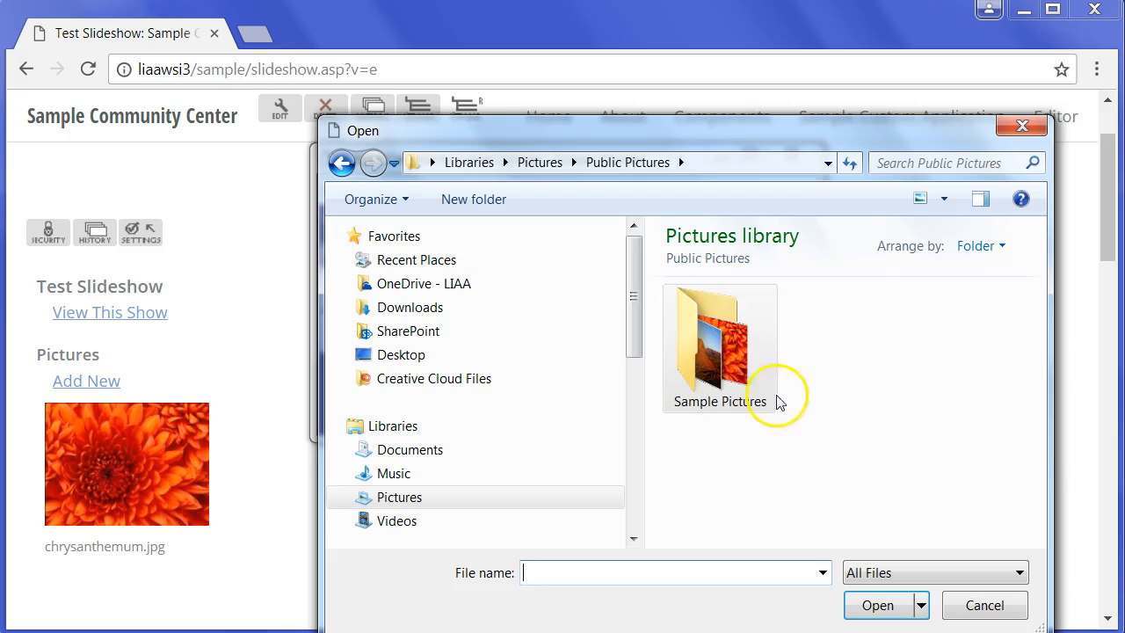
{"action": "left_click", "coordinate": [532, 163]}
{"action": "mouse_move", "coordinate": [1037, 305]}
{"action": "left_mouse_down"}
{"action": "mouse_move", "coordinate": [1033, 372]}
{"action": "mouse_move", "coordinate": [1037, 305]}
{"action": "left_mouse_up"}
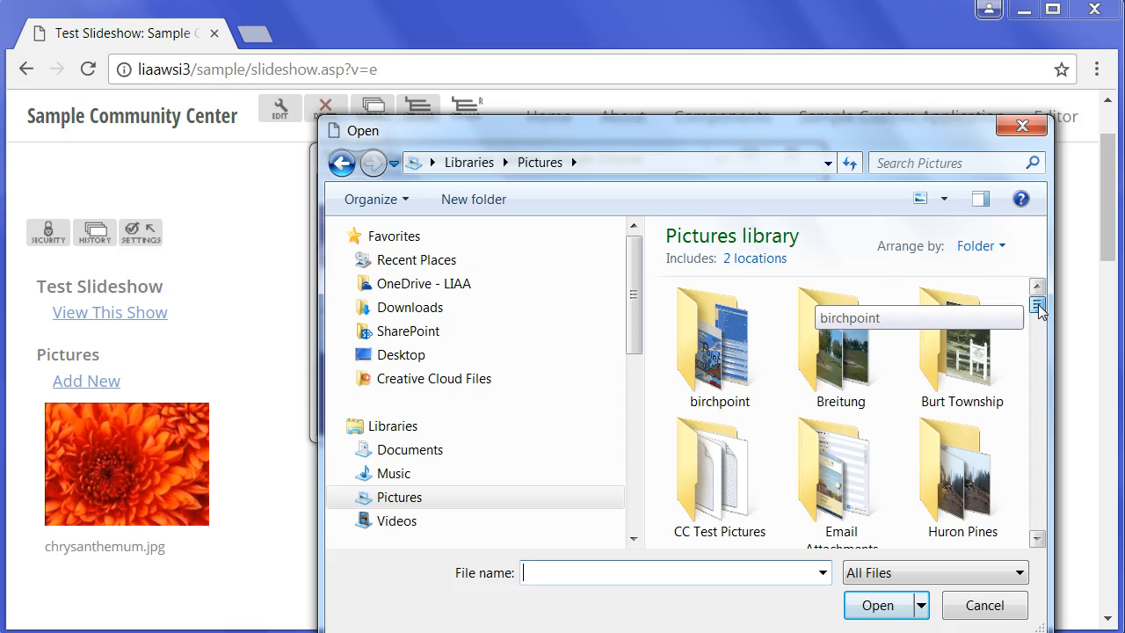
{"action": "double_click", "coordinate": [942, 358]}
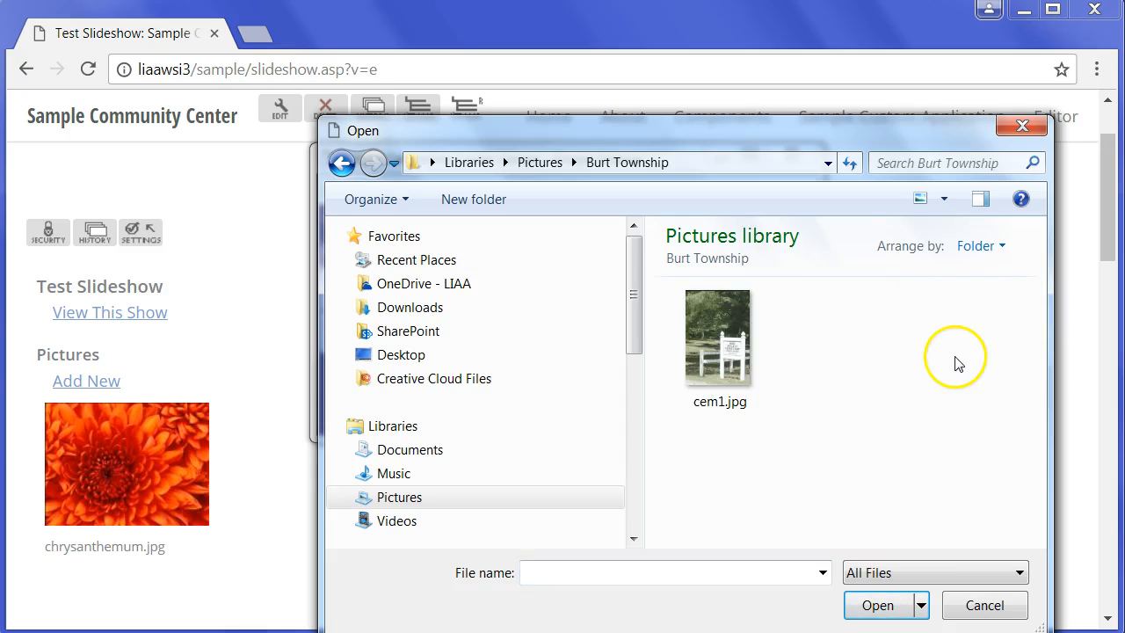
{"action": "double_click", "coordinate": [715, 352]}
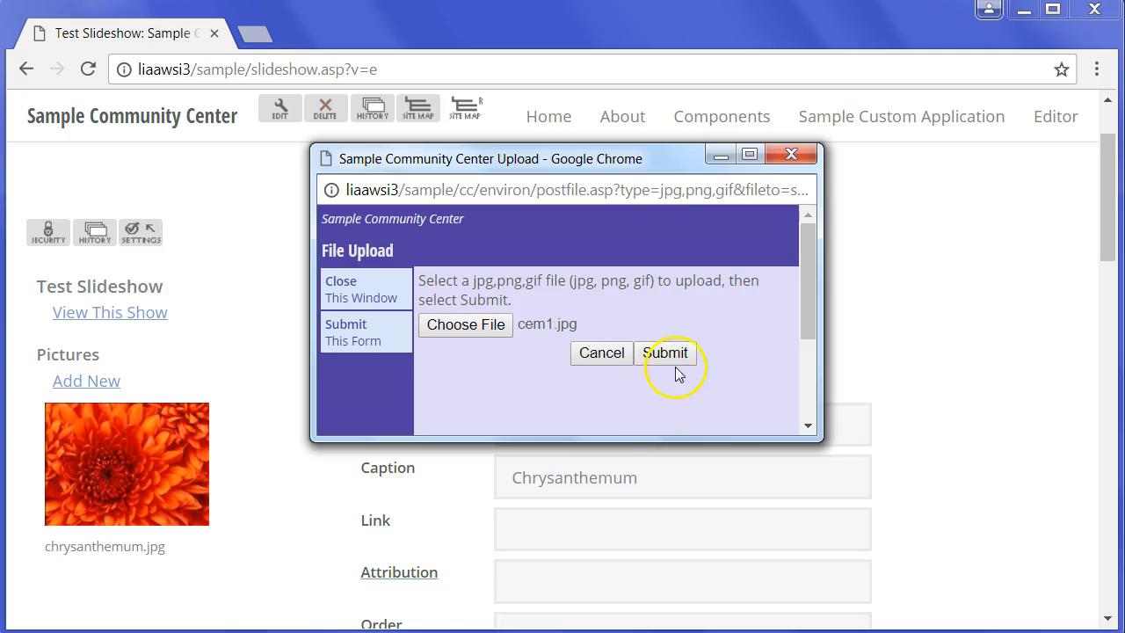
- Submit the cem1.jpg upload, close the upload window and caption the picture Cemetery Scene
{"action": "left_click", "coordinate": [673, 356]}
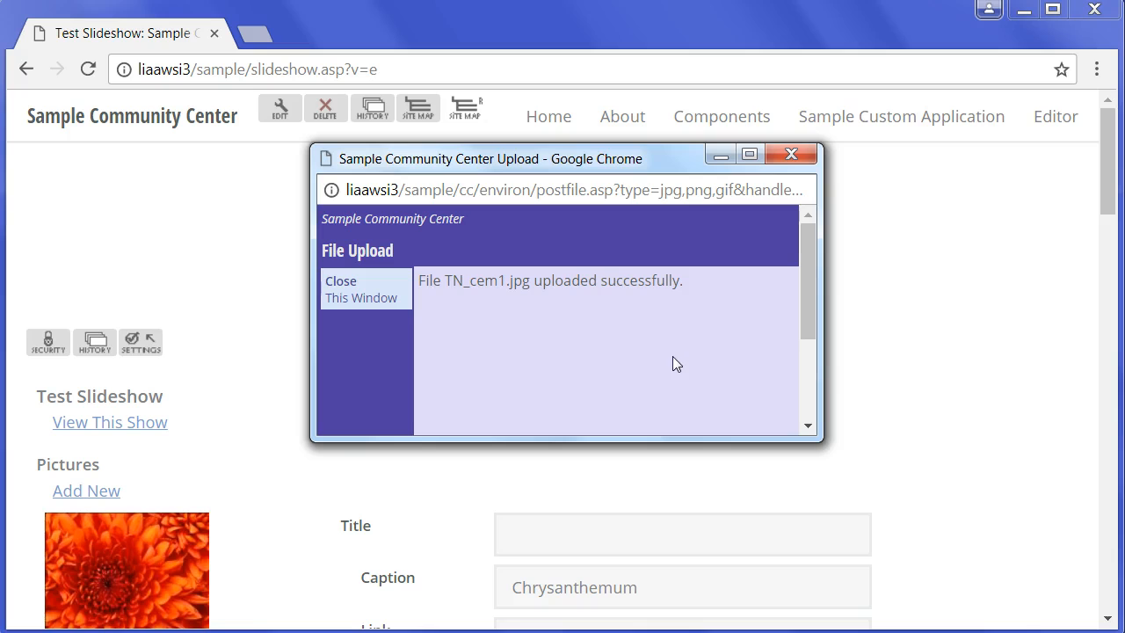
{"action": "left_click", "coordinate": [341, 282]}
{"action": "scroll", "coordinate": [860, 413], "scroll_direction": "down", "scroll_amount": 12}
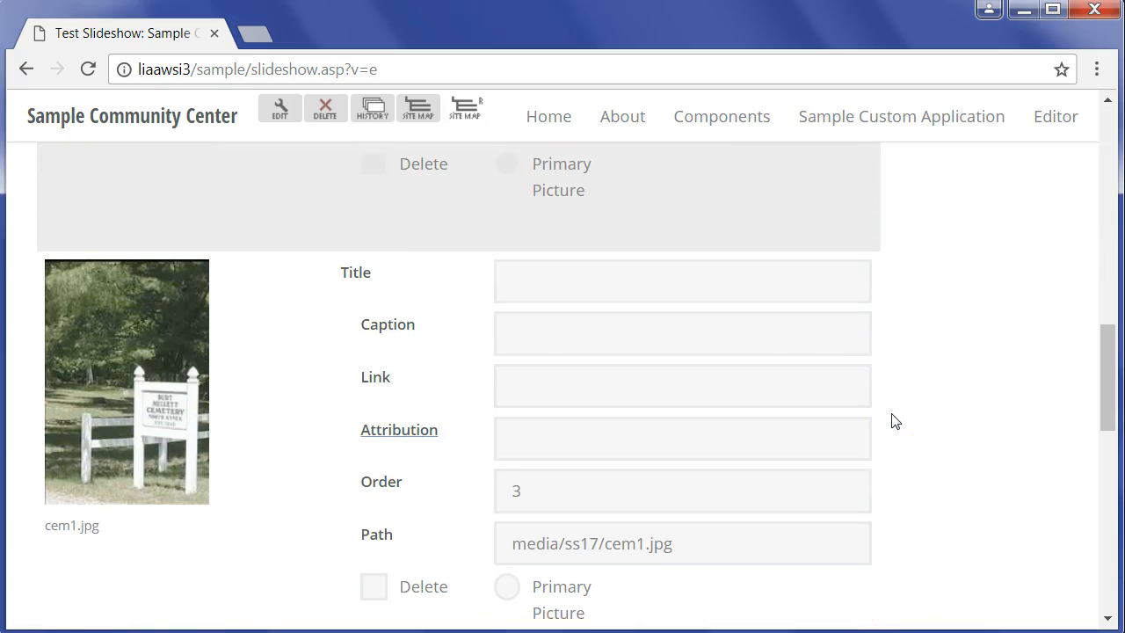
{"action": "left_click", "coordinate": [528, 345]}
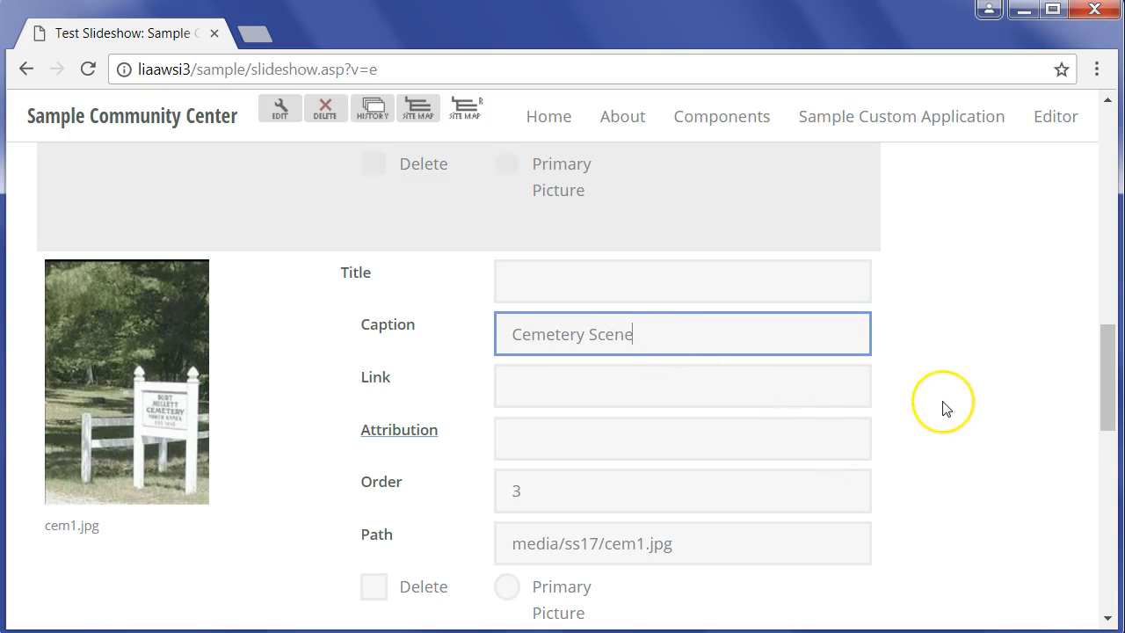
- Finish editing the picture details and return to the normal view of the Test Slideshow page
{"action": "scroll", "coordinate": [943, 407], "scroll_direction": "down", "scroll_amount": 2}
{"action": "scroll", "coordinate": [943, 407], "scroll_direction": "up", "scroll_amount": 13}
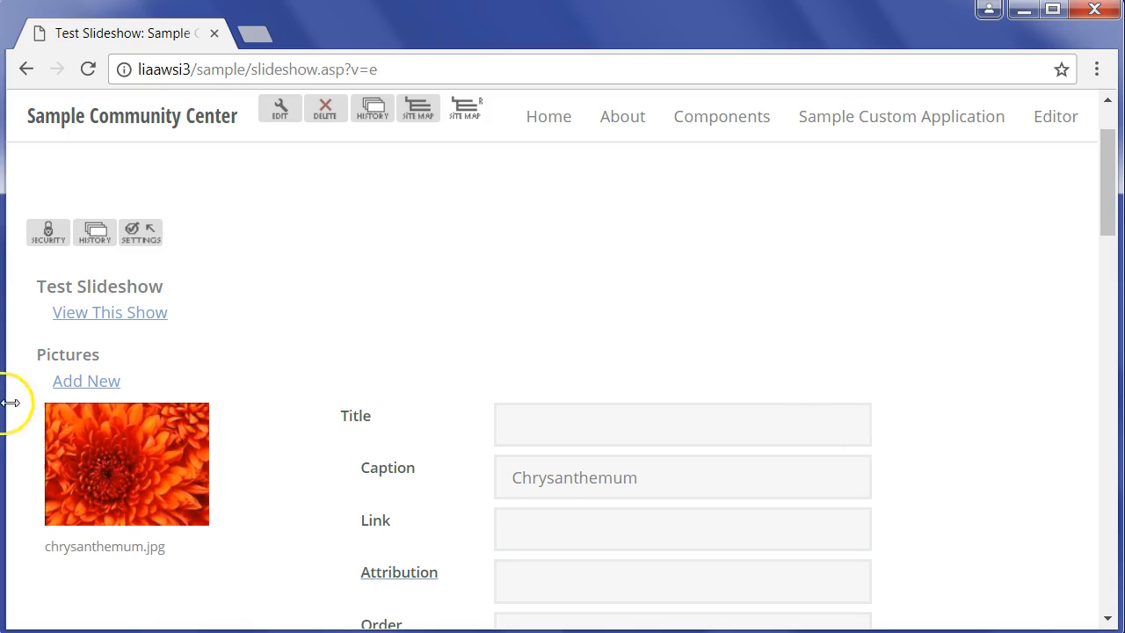
{"action": "scroll", "coordinate": [251, 322], "scroll_direction": "down", "scroll_amount": 1}
{"action": "scroll", "coordinate": [249, 323], "scroll_direction": "up", "scroll_amount": 2}
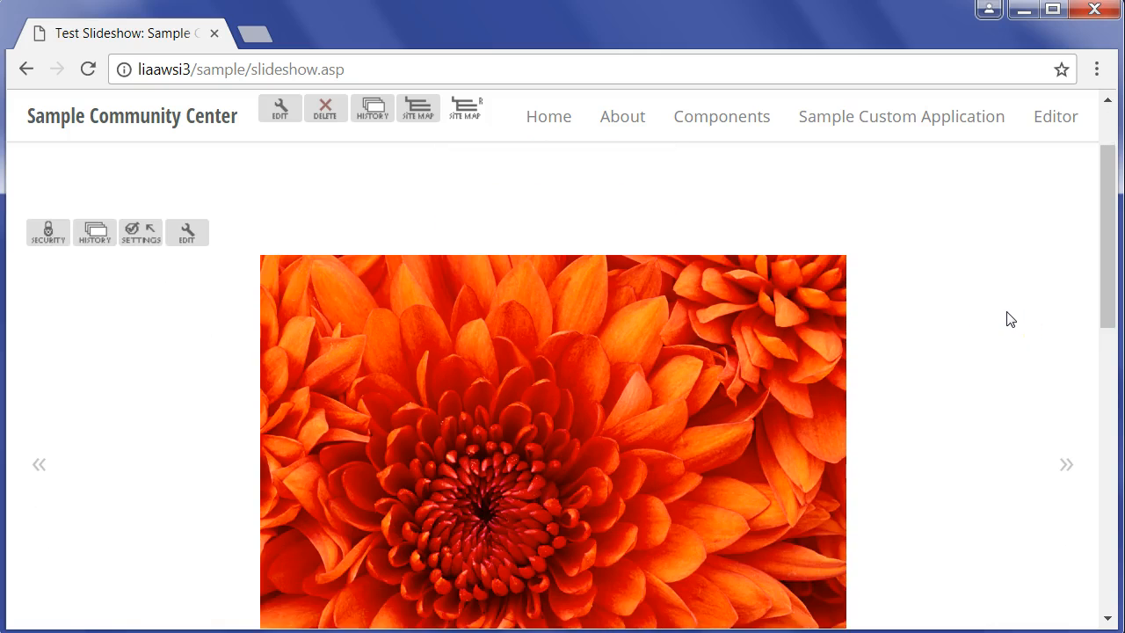
- Advance through the slideshow's pictures to check how each one and its caption are displayed
{"action": "scroll", "coordinate": [1007, 277], "scroll_direction": "down", "scroll_amount": 1}
{"action": "scroll", "coordinate": [1009, 281], "scroll_direction": "up", "scroll_amount": 1}
{"action": "scroll", "coordinate": [1008, 281], "scroll_direction": "down", "scroll_amount": 1}
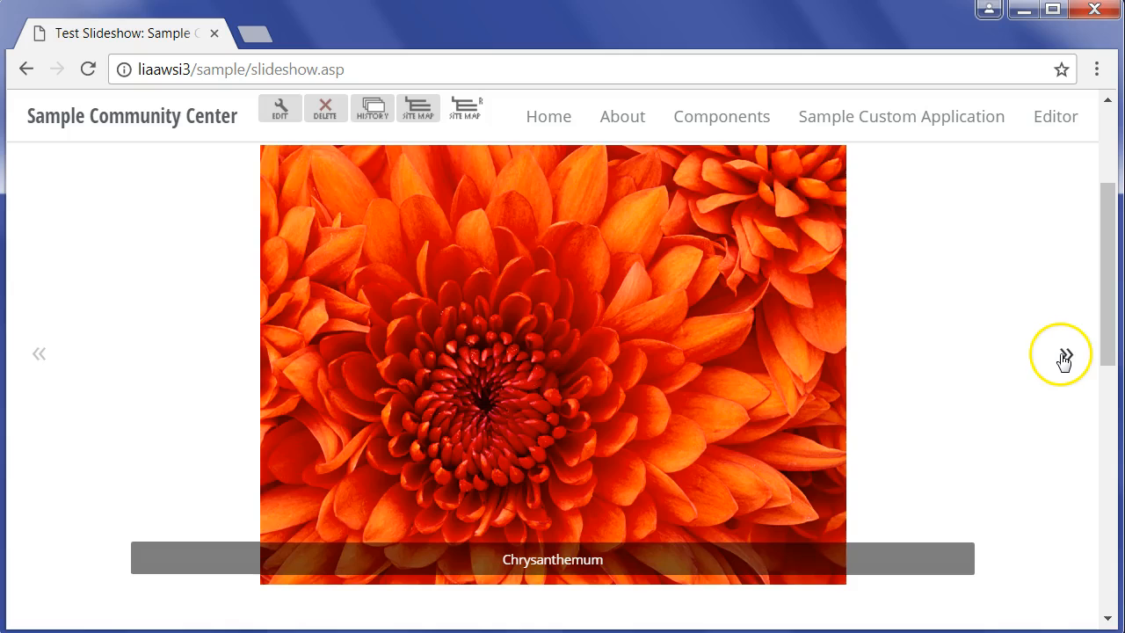
{"action": "left_click", "coordinate": [1063, 356]}
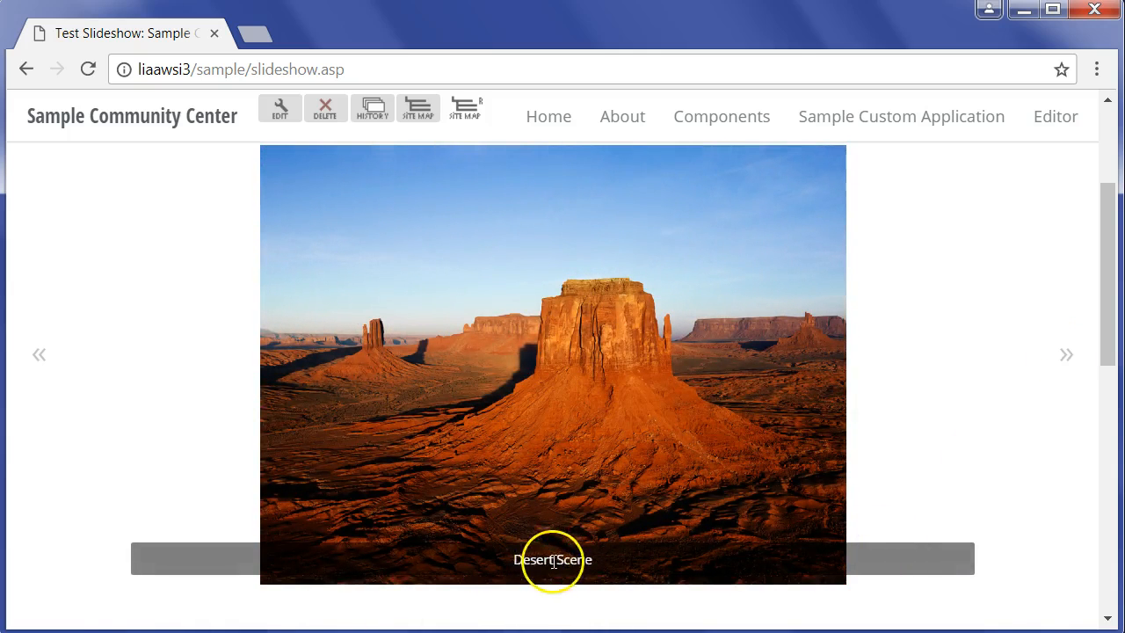
{"action": "left_click", "coordinate": [1064, 357]}
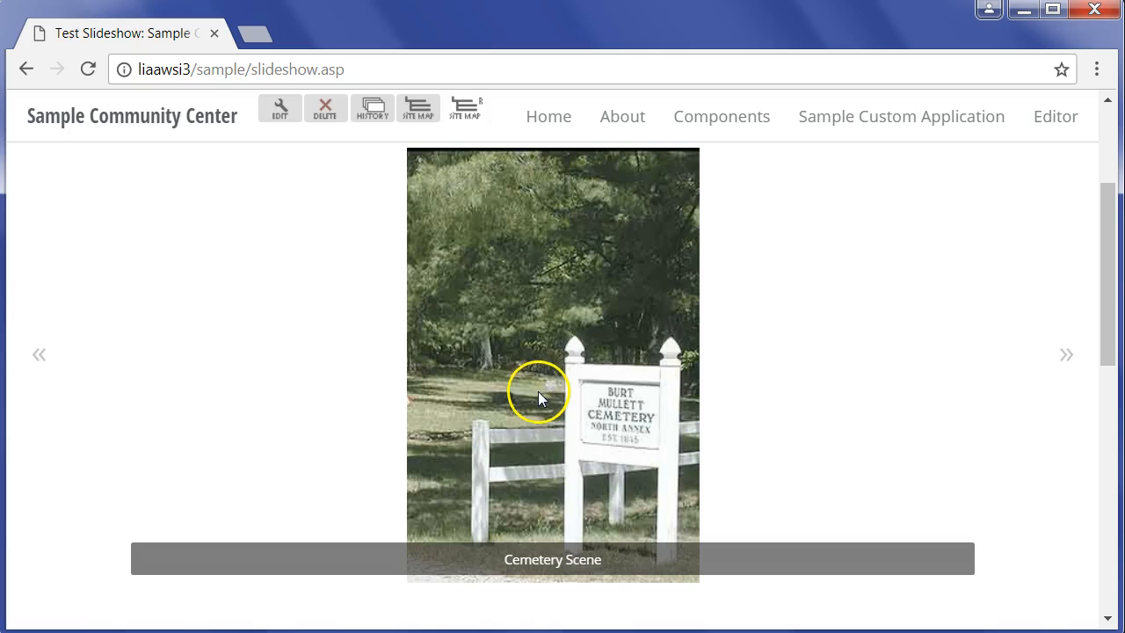
{"action": "left_click", "coordinate": [1066, 354]}
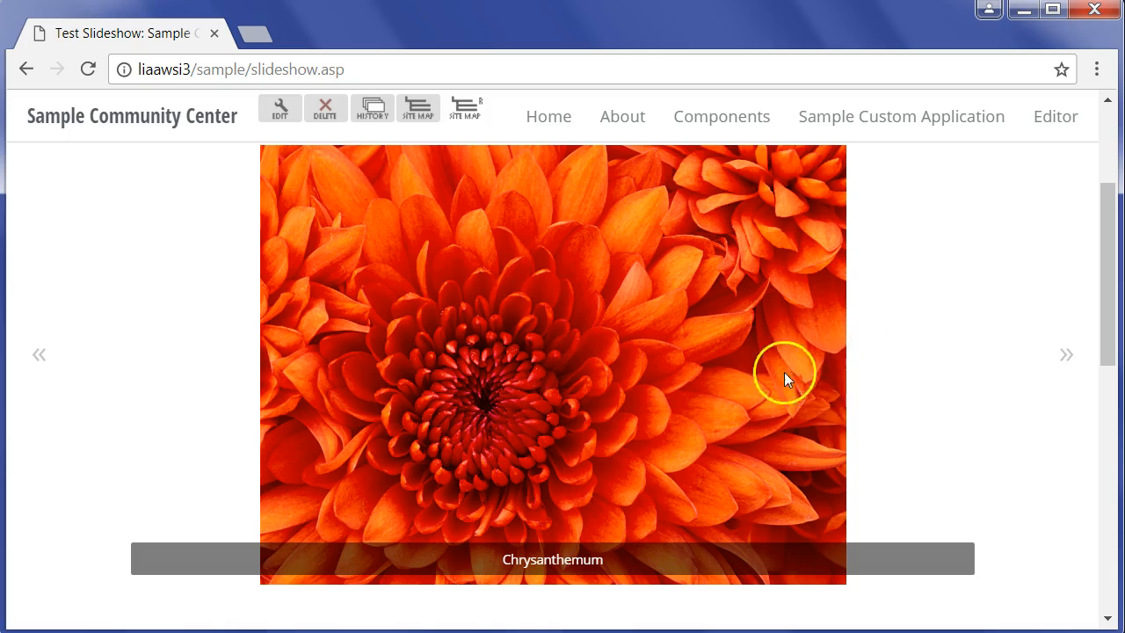
{"action": "left_click", "coordinate": [1065, 353]}
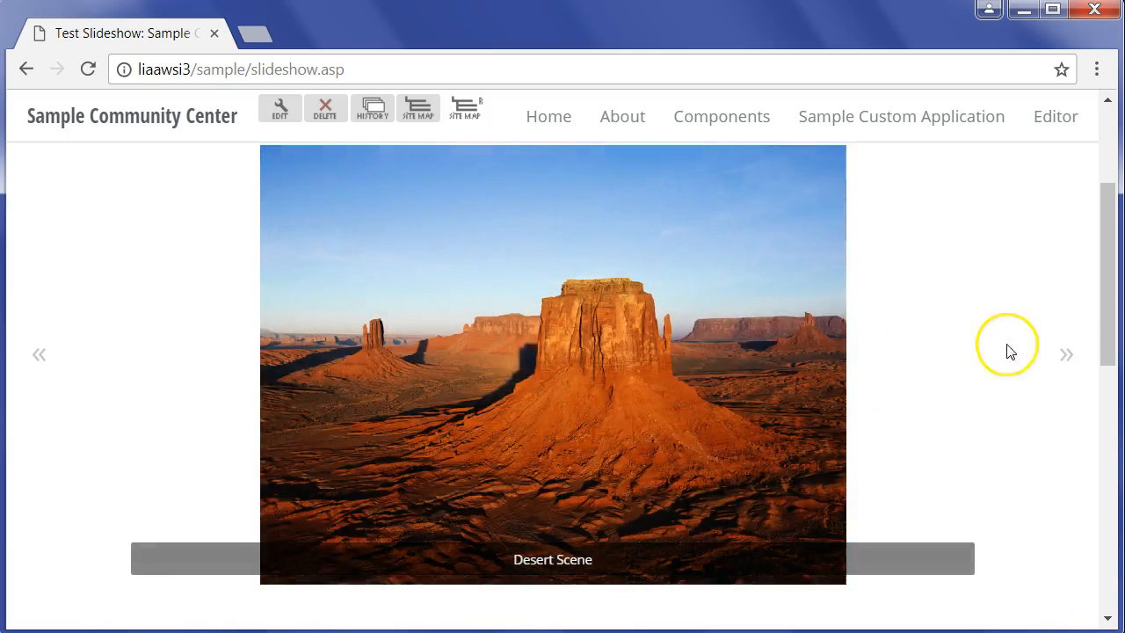
- Set the slideshow's fill mode to Crop pictures to fit in slideshow space and submit the preferences
{"action": "scroll", "coordinate": [1006, 338], "scroll_direction": "up", "scroll_amount": 3}
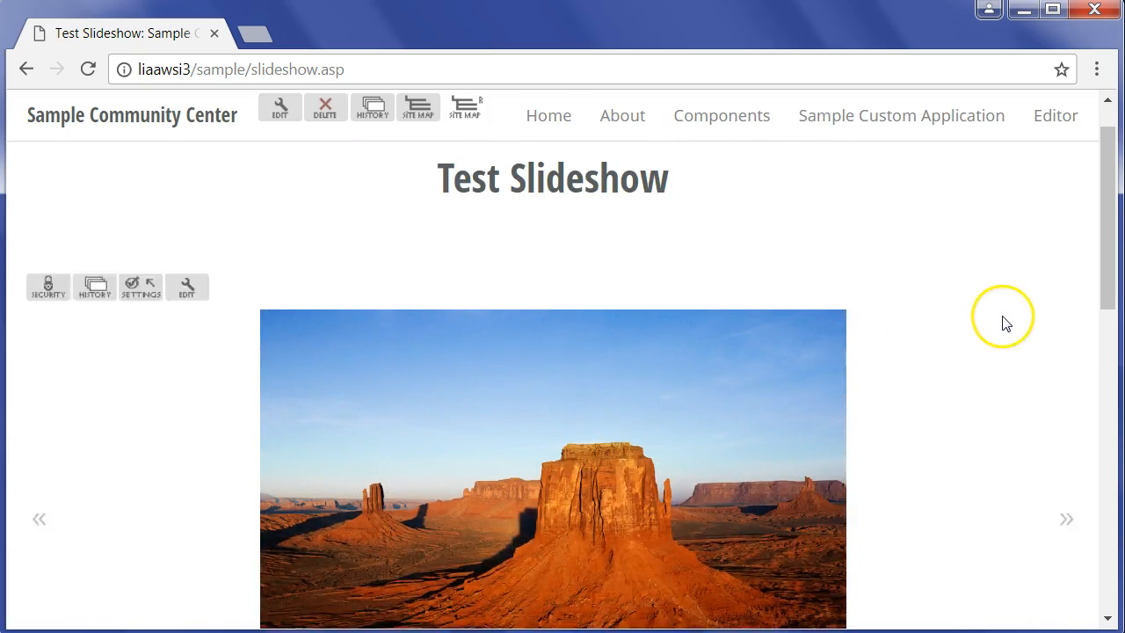
{"action": "left_click", "coordinate": [143, 344]}
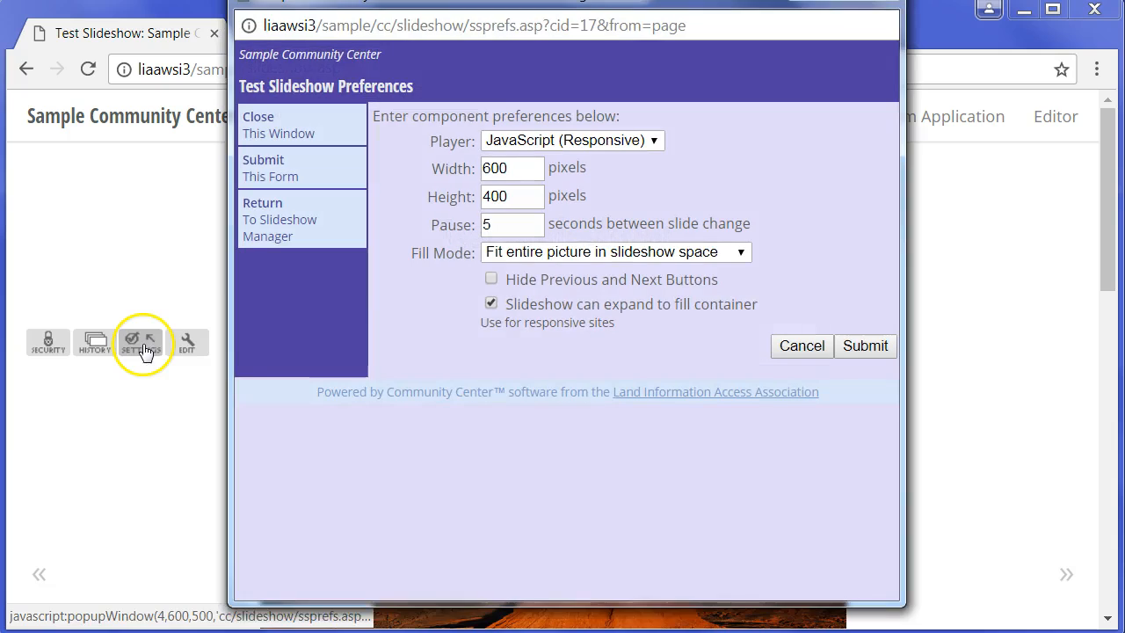
{"action": "left_click", "coordinate": [595, 256]}
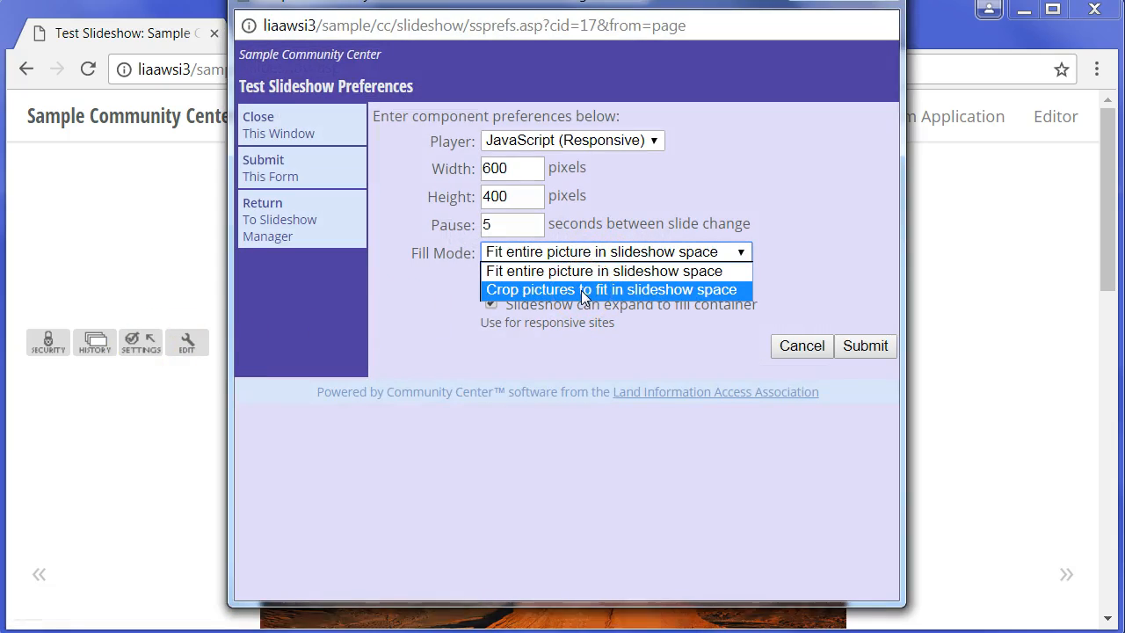
{"action": "left_click", "coordinate": [581, 290]}
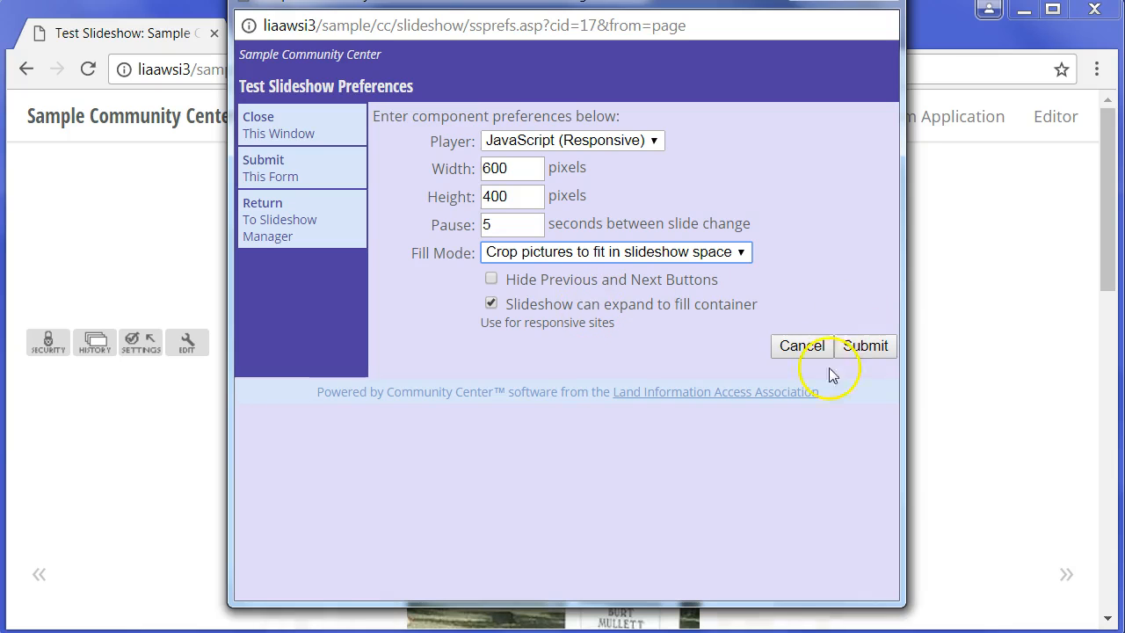
{"action": "left_click", "coordinate": [865, 345]}
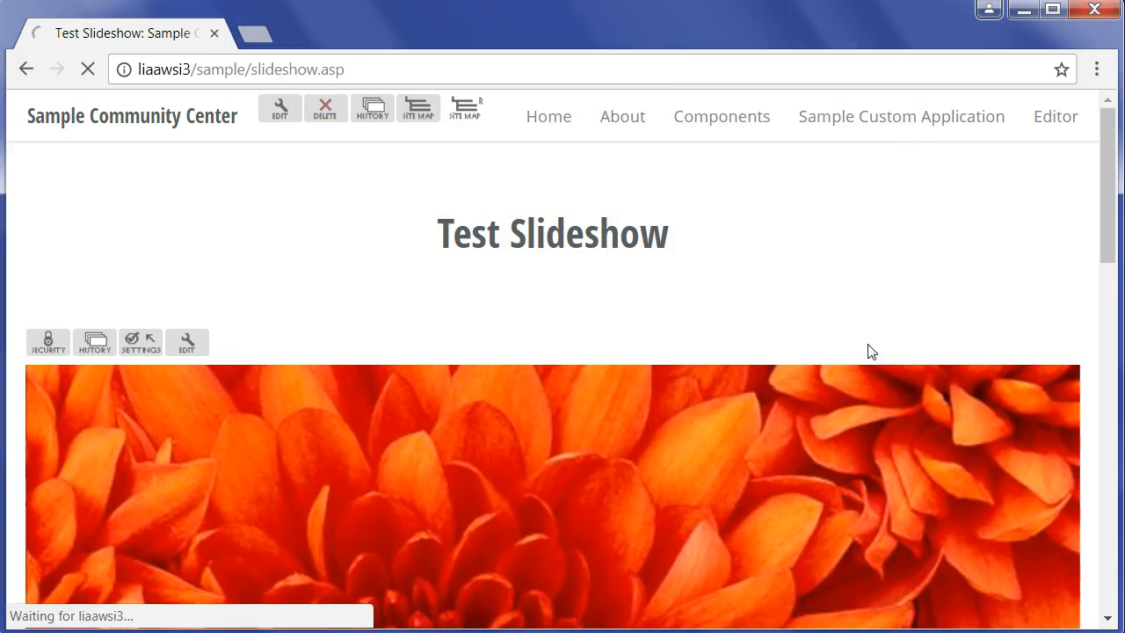
- Change the slideshow's player to Thumbnail Images in its preferences and submit them
{"action": "left_click_drag", "start_coordinate": [1107, 193], "coordinate": [1110, 281]}
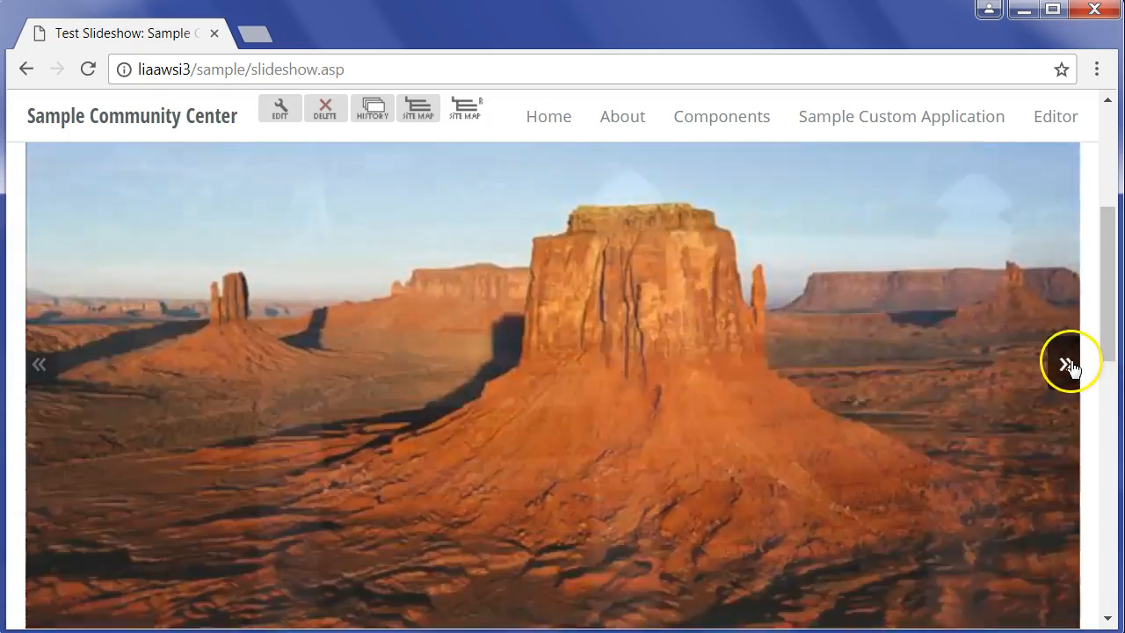
{"action": "left_click", "coordinate": [1072, 362]}
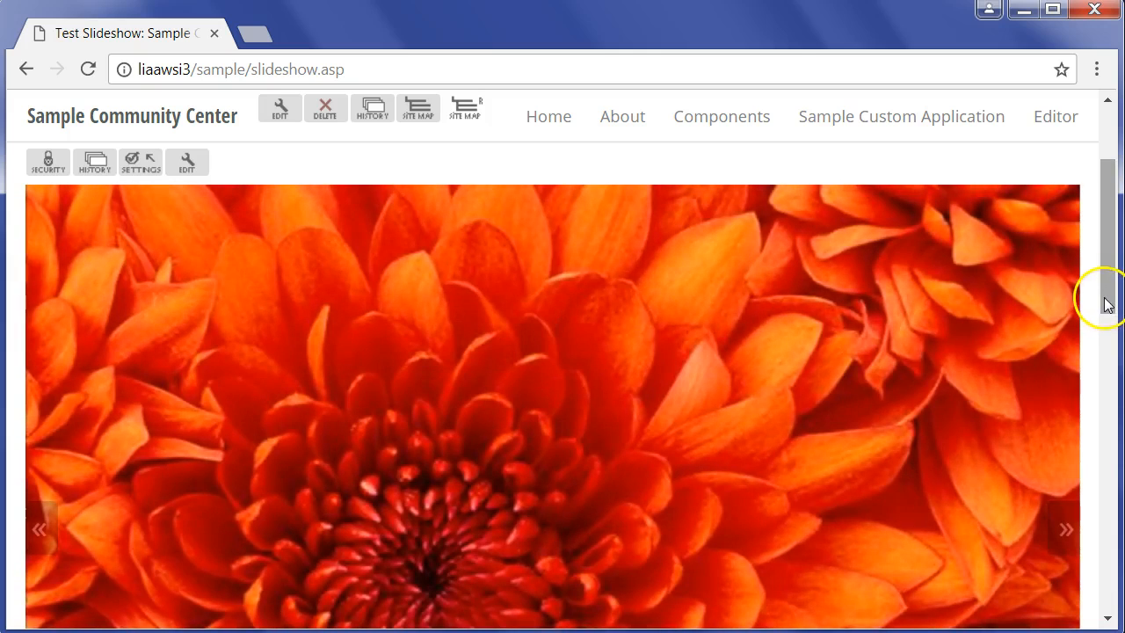
{"action": "left_click_drag", "start_coordinate": [1100, 296], "coordinate": [1107, 273]}
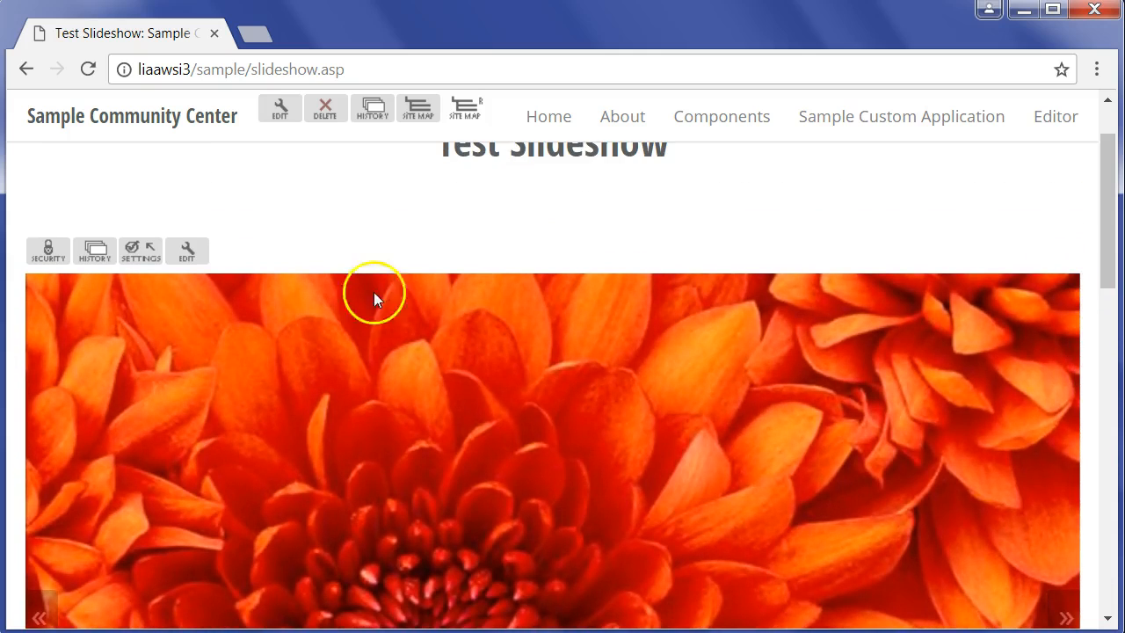
{"action": "left_click", "coordinate": [145, 254]}
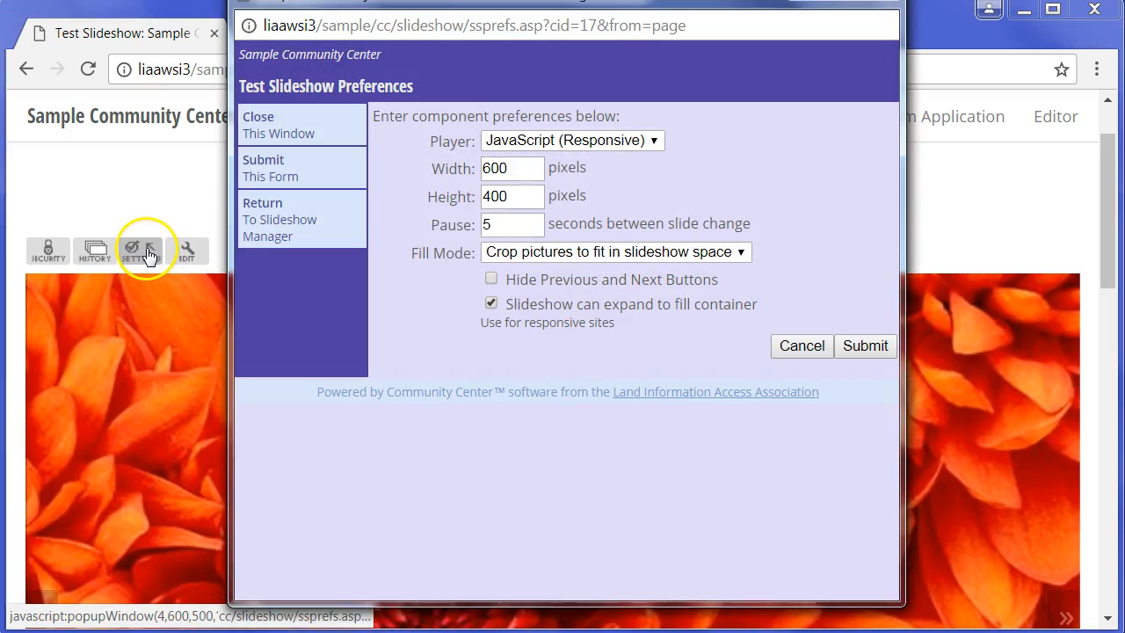
{"action": "left_click", "coordinate": [652, 141]}
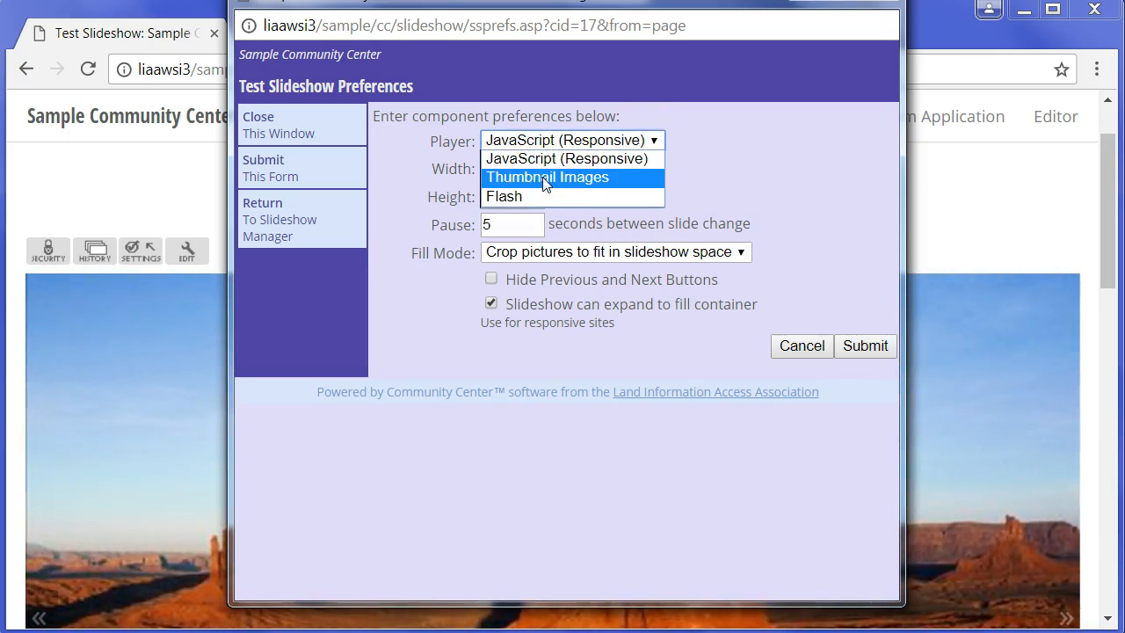
{"action": "left_click", "coordinate": [543, 177]}
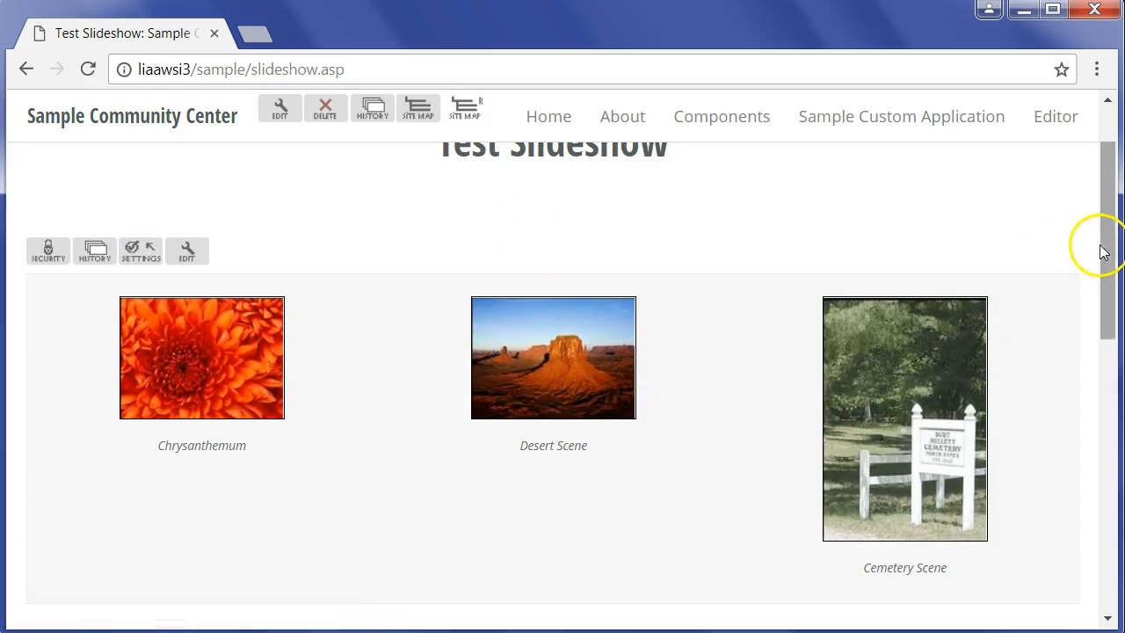
- View the enlarged Chrysanthemum picture from its thumbnail and close it again
{"action": "left_click_drag", "start_coordinate": [1109, 244], "coordinate": [1105, 261]}
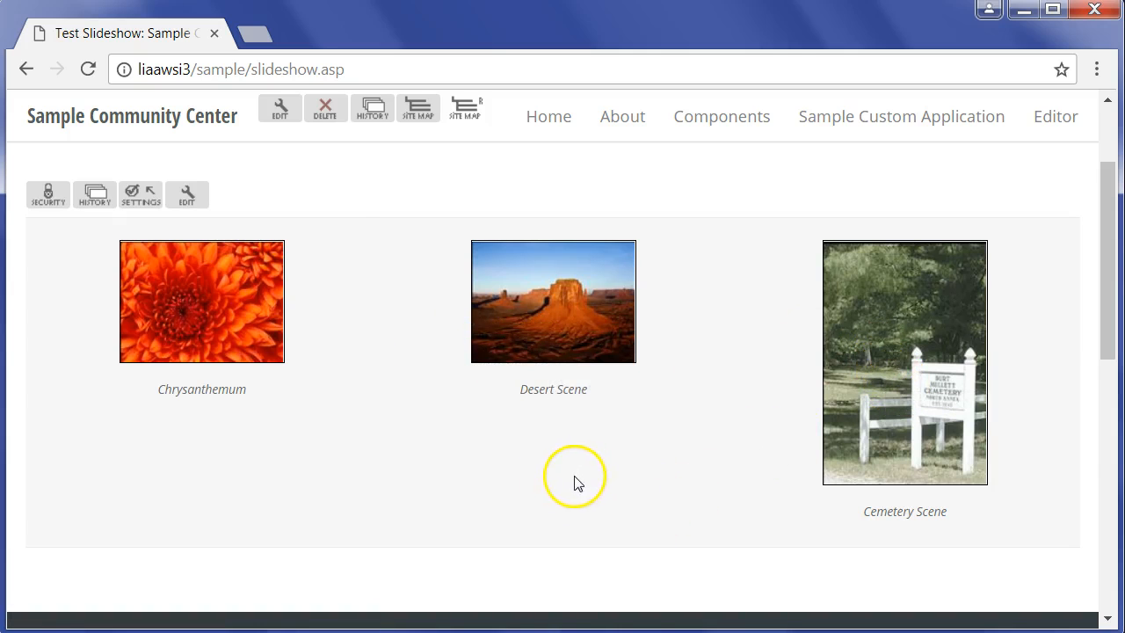
{"action": "left_click", "coordinate": [224, 328]}
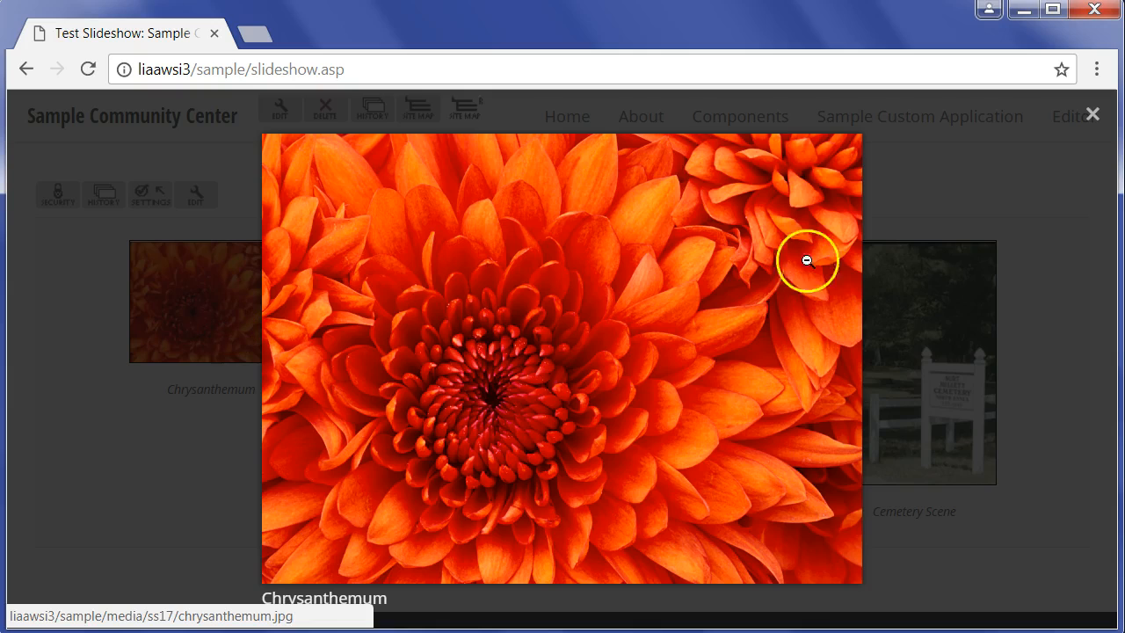
{"action": "left_click", "coordinate": [1092, 116]}
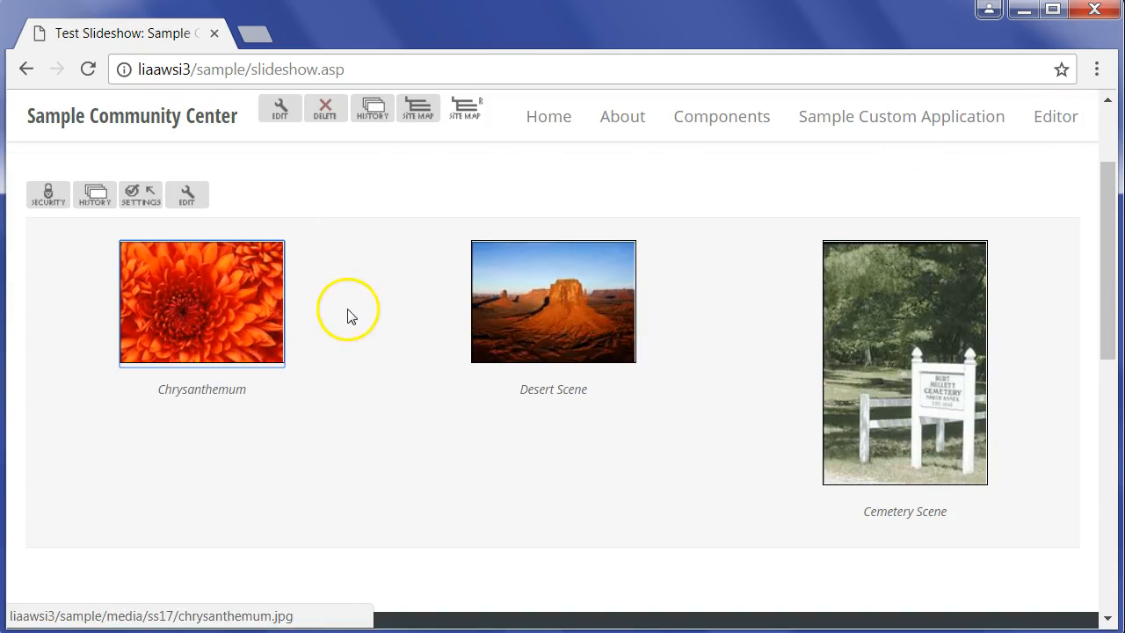